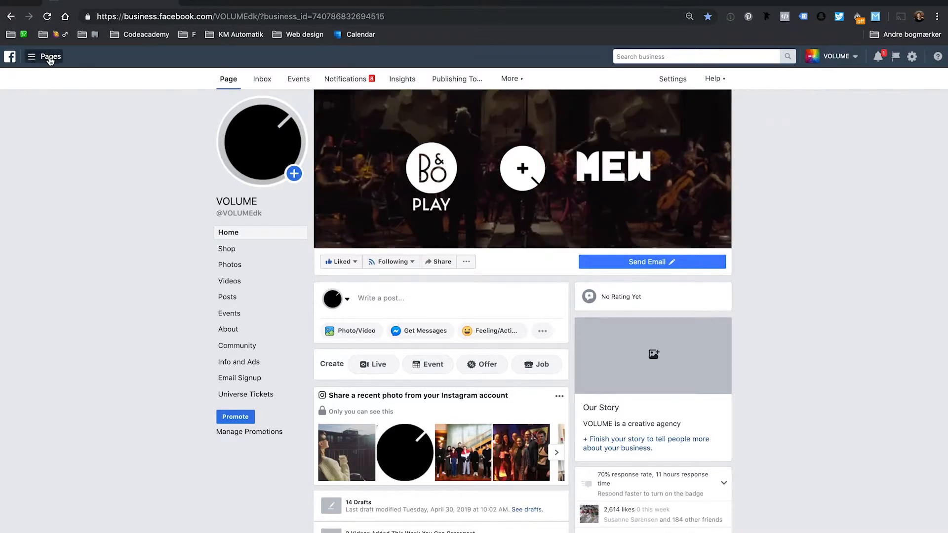
Step: Start a new saved audience from the Audiences asset library and review the options for how people relate to the location
{"action": "left_click", "coordinate": [46, 58]}
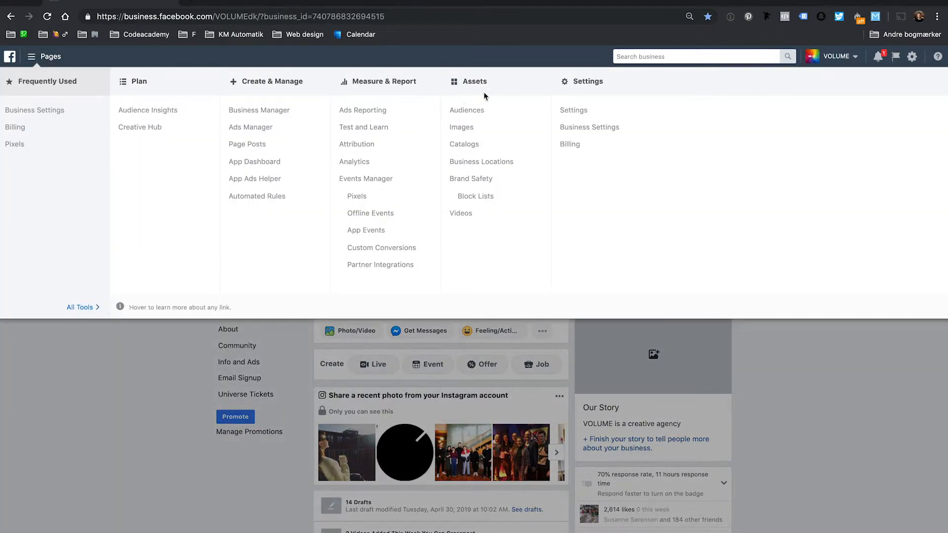
{"action": "left_click", "coordinate": [473, 112]}
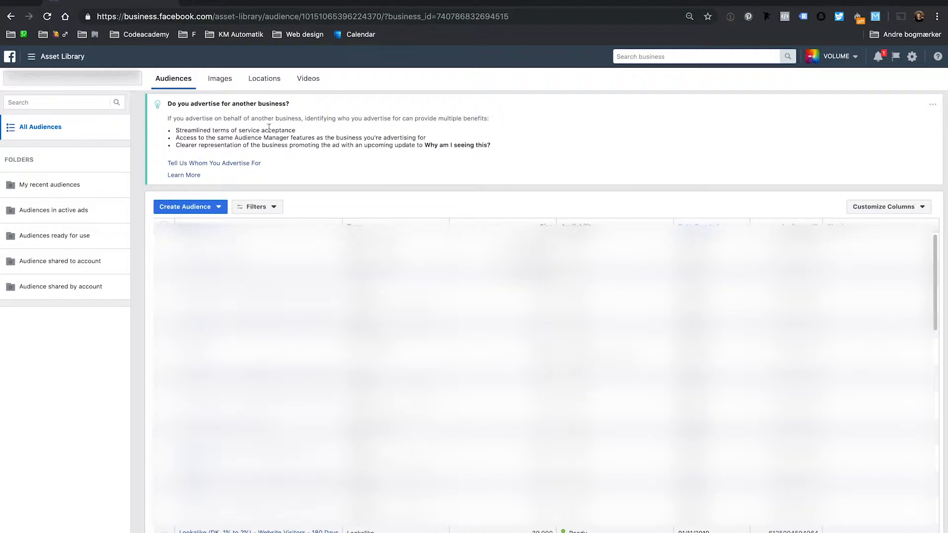
{"action": "left_click", "coordinate": [213, 207]}
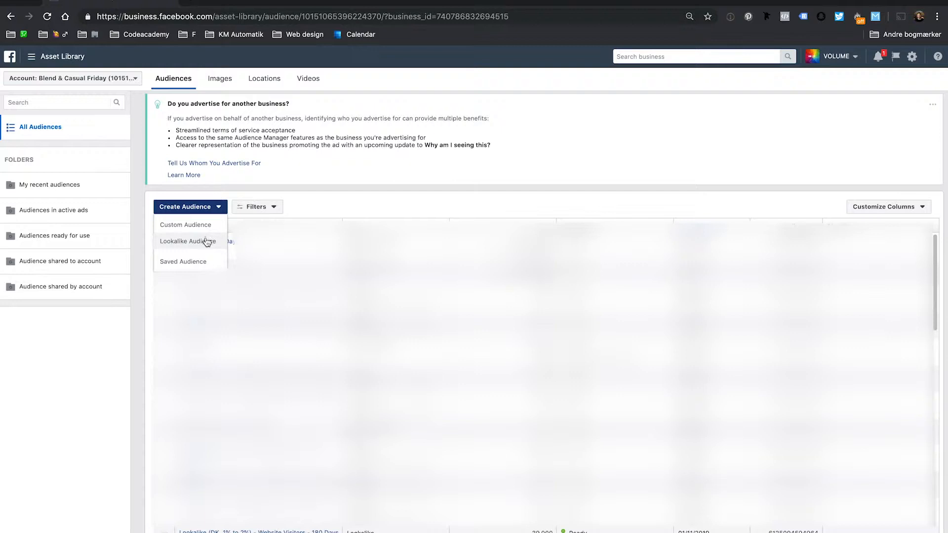
{"action": "left_click", "coordinate": [206, 264]}
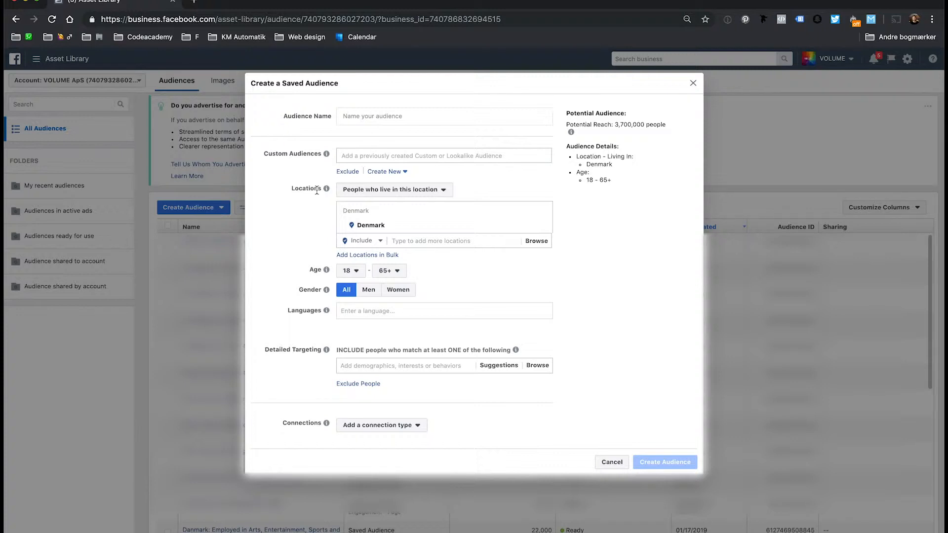
{"action": "left_click", "coordinate": [420, 191]}
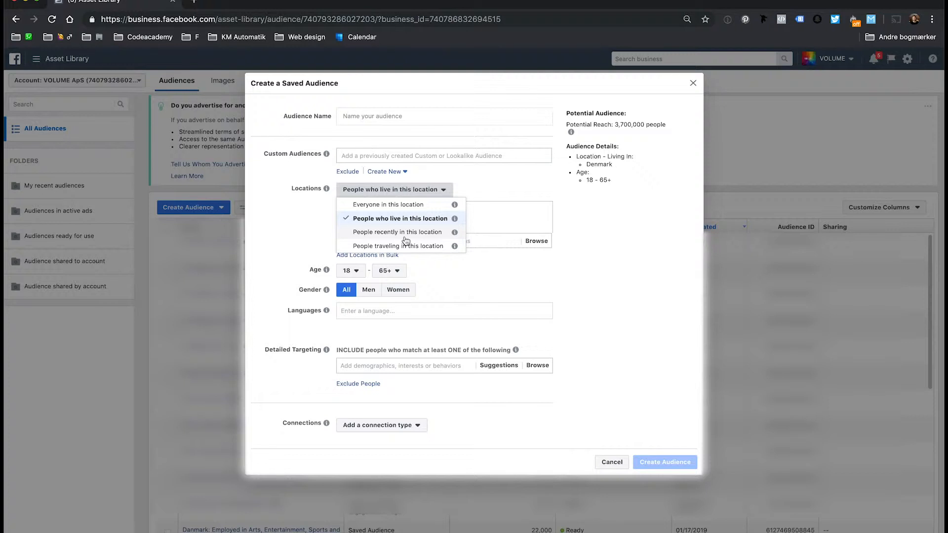
{"action": "left_click", "coordinate": [413, 191]}
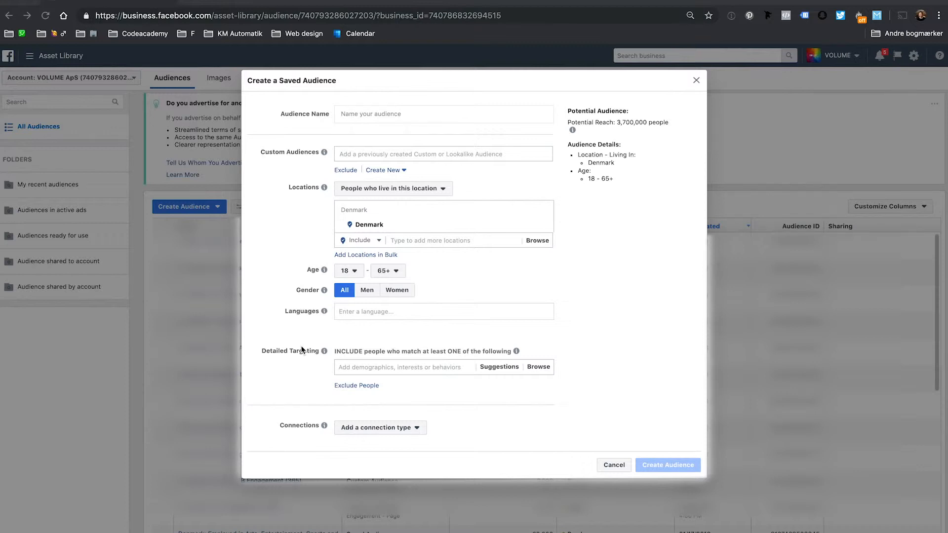
Step: Add the school Københavns Universitet - University of Copenhagen to the detailed targeting from the Education demographics, and clear the school search
{"action": "left_click", "coordinate": [539, 369]}
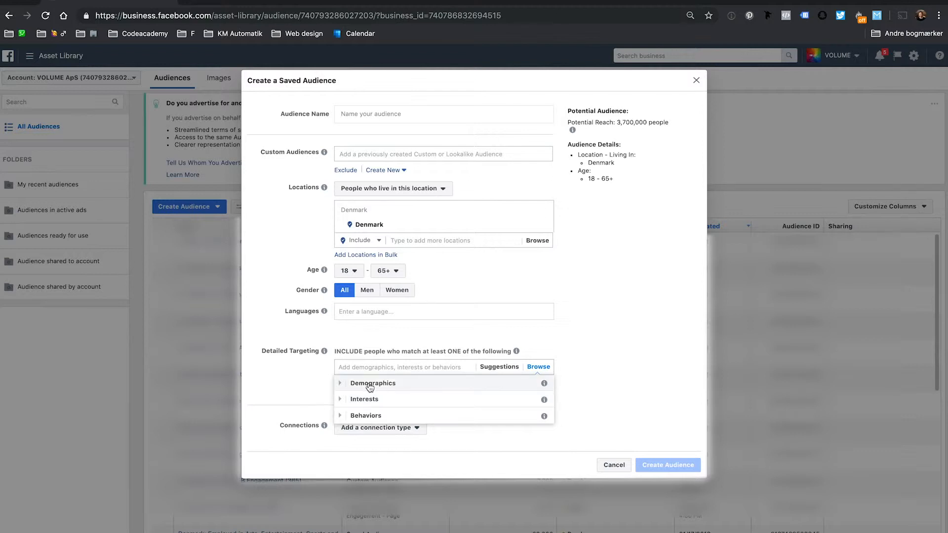
{"action": "left_click", "coordinate": [340, 383]}
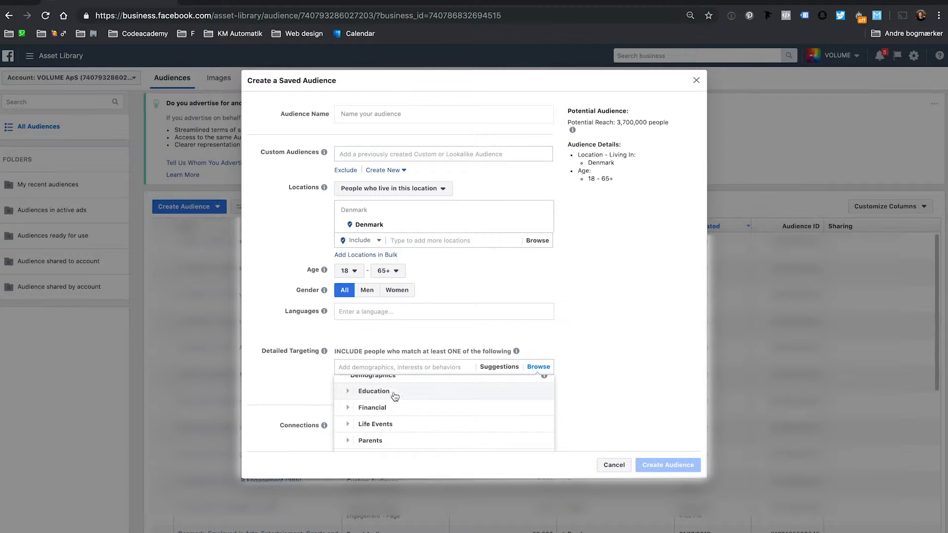
{"action": "left_click", "coordinate": [350, 395]}
{"action": "scroll", "coordinate": [390, 398], "scroll_direction": "down", "scroll_amount": 3}
{"action": "scroll", "coordinate": [390, 397], "scroll_direction": "up", "scroll_amount": 1}
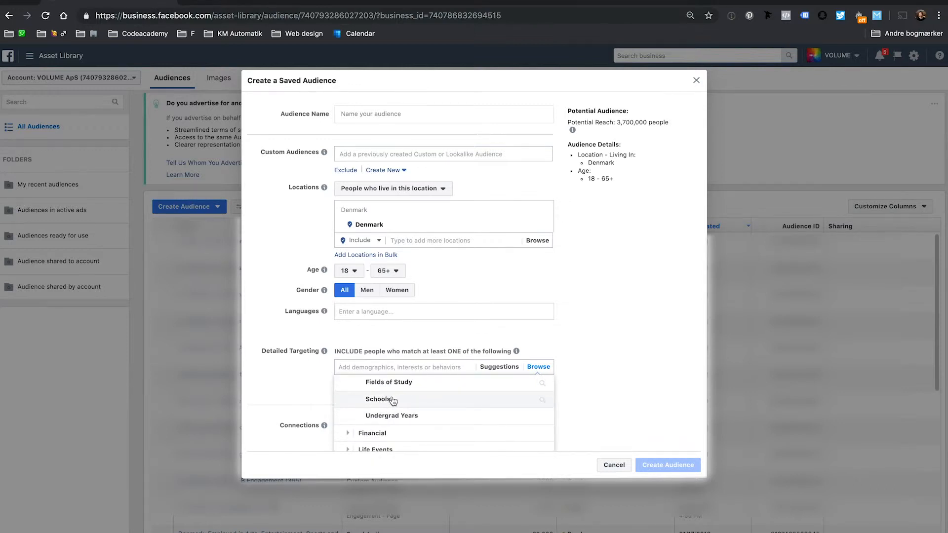
{"action": "left_click", "coordinate": [396, 400]}
{"action": "scroll", "coordinate": [398, 383], "scroll_direction": "down", "scroll_amount": 2}
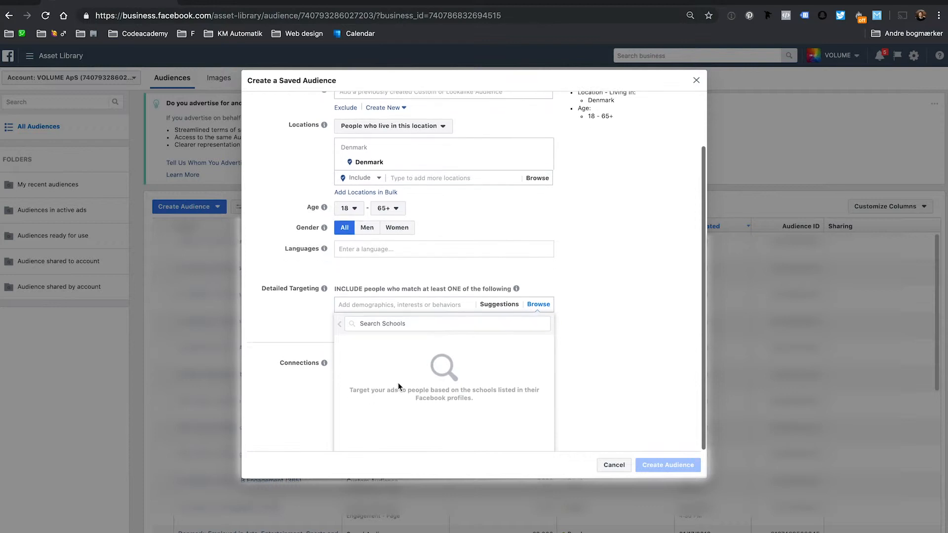
{"action": "left_click", "coordinate": [382, 325]}
{"action": "type", "text": "Copenhagen University"}
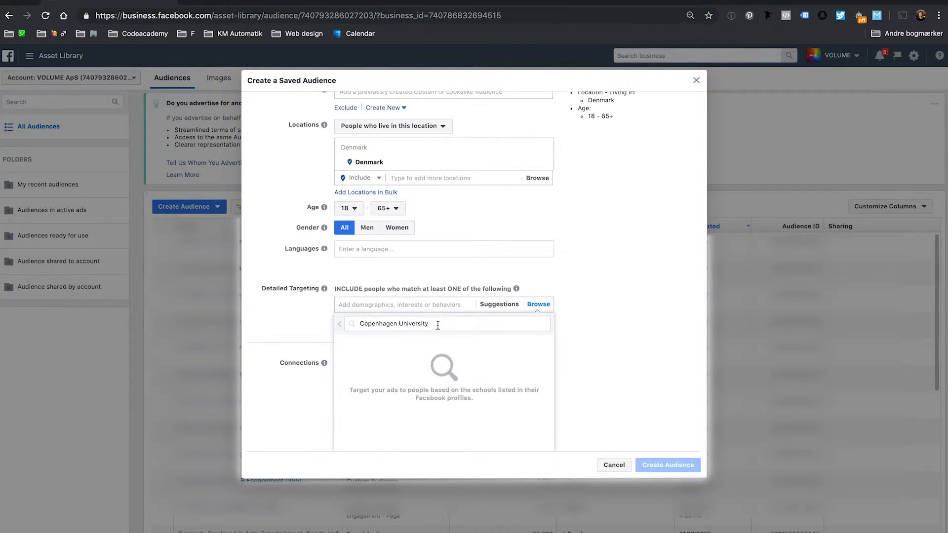
{"action": "key", "text": "BackSpace"}
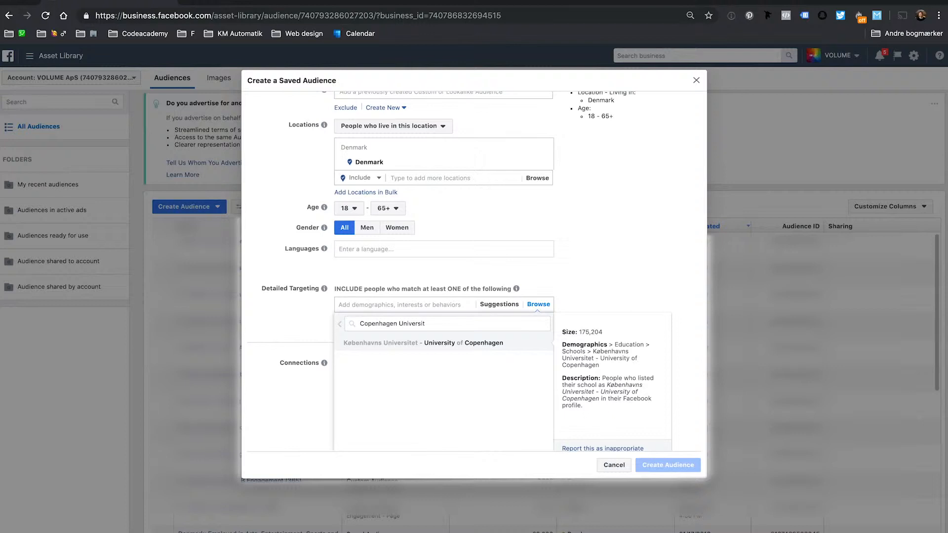
{"action": "left_click", "coordinate": [441, 346]}
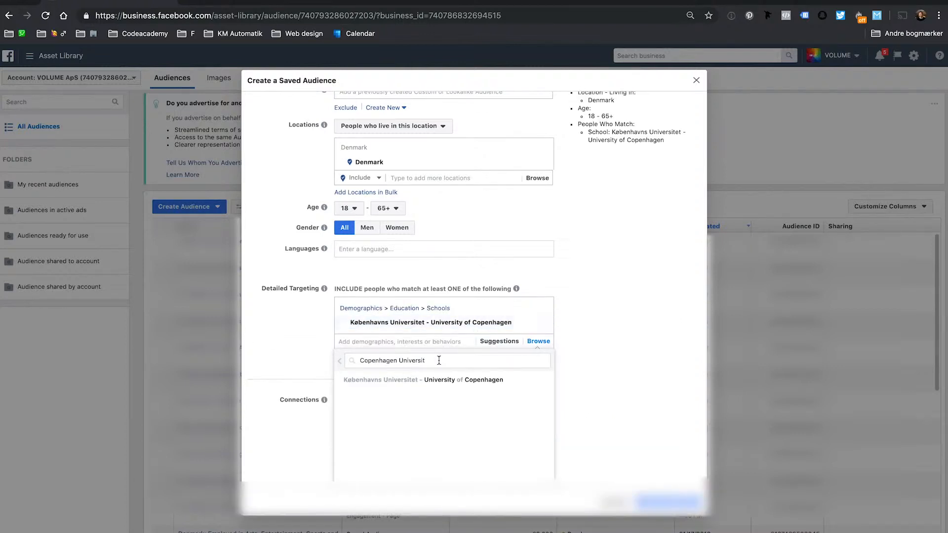
{"action": "key", "text": "shift+alt+Left"}
{"action": "key", "text": "shift+alt+Left"}
{"action": "key", "text": "BackSpace"}
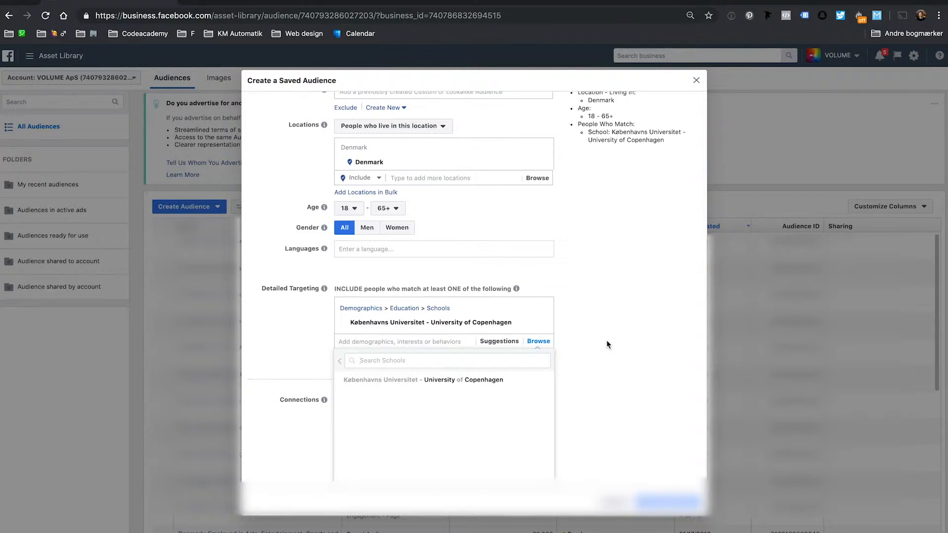
Step: Remove the university from the detailed targeting and return to the collapsed list of demographic categories
{"action": "left_click", "coordinate": [543, 322]}
{"action": "left_click", "coordinate": [340, 325]}
{"action": "scroll", "coordinate": [359, 331], "scroll_direction": "up", "scroll_amount": 3}
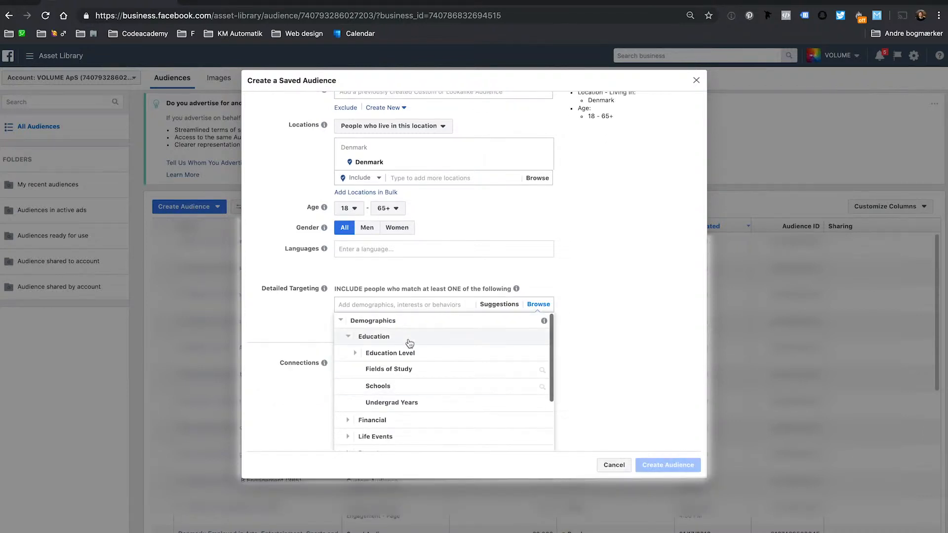
{"action": "left_click", "coordinate": [348, 337]}
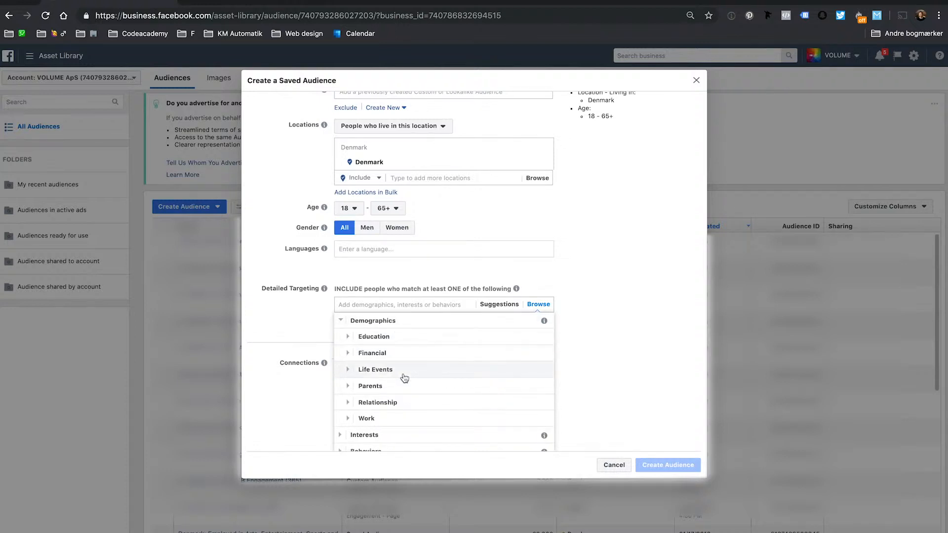
Step: Examine the Parents demographics, including the options for parents by their children's age, and collapse the category
{"action": "left_click", "coordinate": [348, 386]}
{"action": "left_click", "coordinate": [370, 378]}
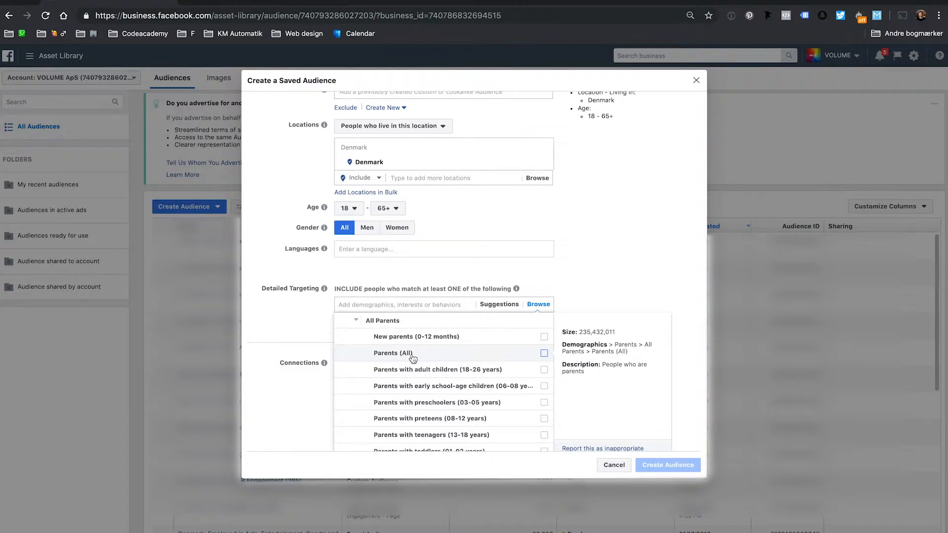
{"action": "scroll", "coordinate": [413, 358], "scroll_direction": "down", "scroll_amount": 2}
{"action": "scroll", "coordinate": [413, 358], "scroll_direction": "up", "scroll_amount": 2}
{"action": "scroll", "coordinate": [413, 358], "scroll_direction": "down", "scroll_amount": 1}
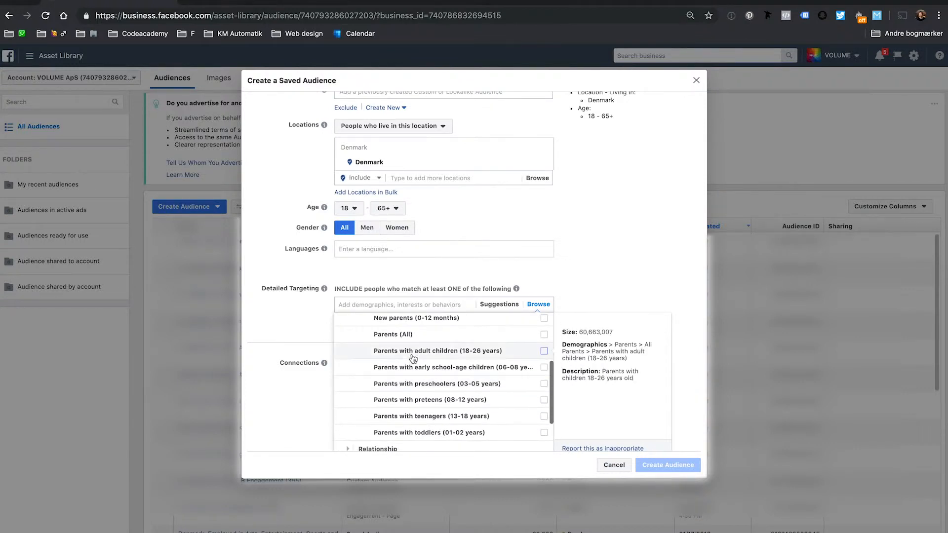
{"action": "scroll", "coordinate": [413, 357], "scroll_direction": "down", "scroll_amount": 1}
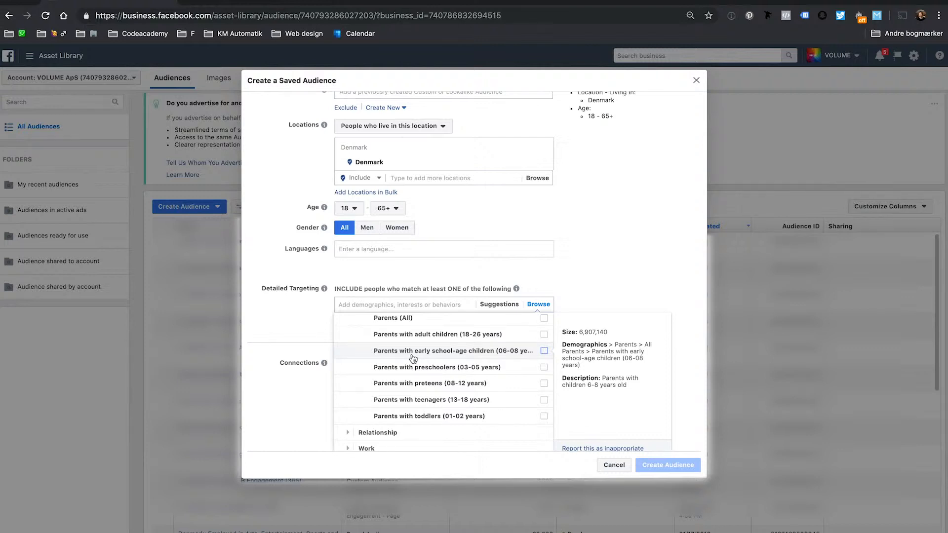
{"action": "scroll", "coordinate": [414, 358], "scroll_direction": "up", "scroll_amount": 4}
{"action": "left_click", "coordinate": [347, 338]}
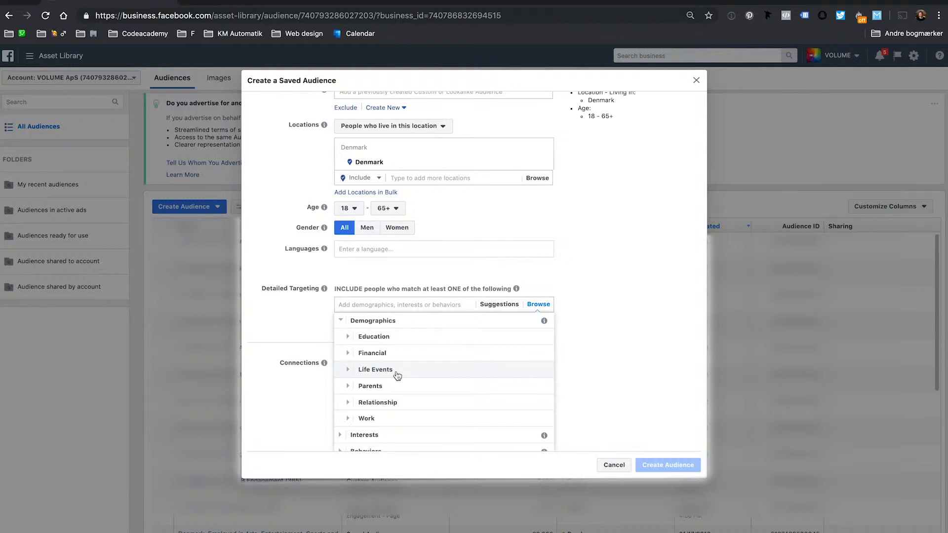
Step: Browse the categories listed under Interests in the detailed targeting
{"action": "left_click", "coordinate": [540, 308]}
{"action": "left_click", "coordinate": [538, 370]}
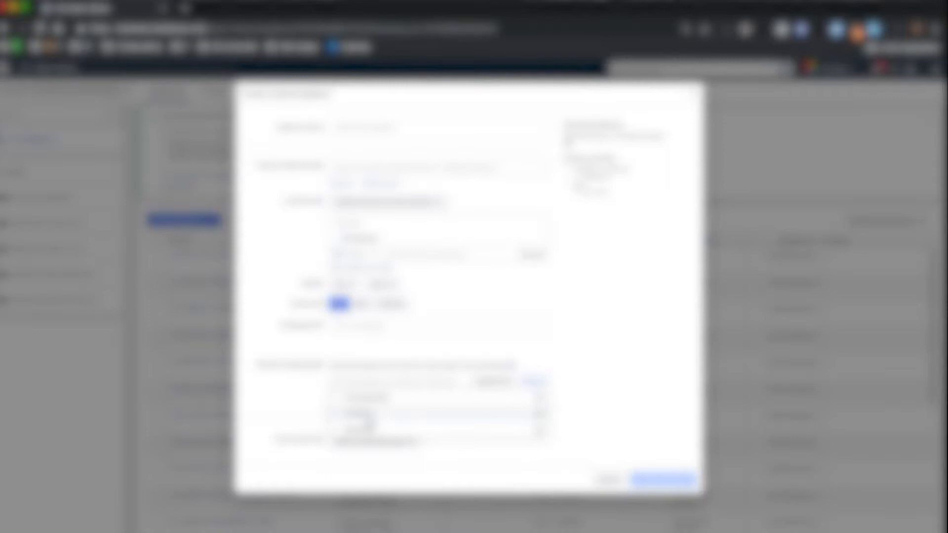
{"action": "scroll", "coordinate": [643, 400], "scroll_direction": "down", "scroll_amount": 3}
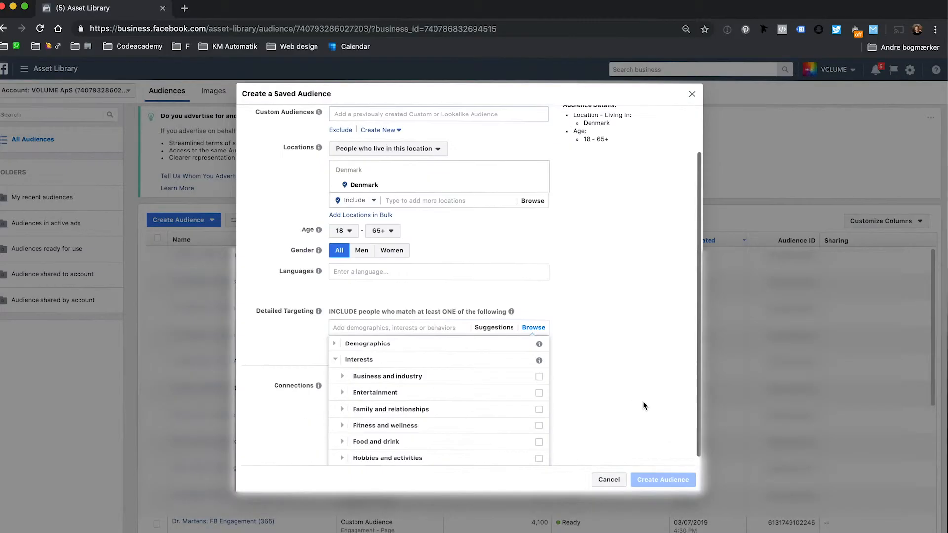
{"action": "scroll", "coordinate": [458, 371], "scroll_direction": "down", "scroll_amount": 2}
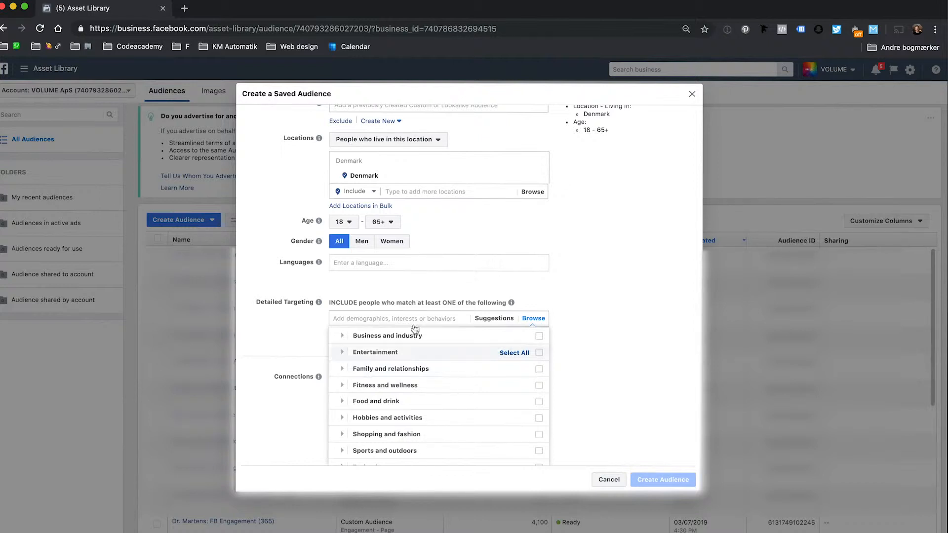
Step: Search the detailed targeting for Blues music and add that interest to the audience
{"action": "left_click", "coordinate": [385, 318]}
{"action": "left_click", "coordinate": [371, 379]}
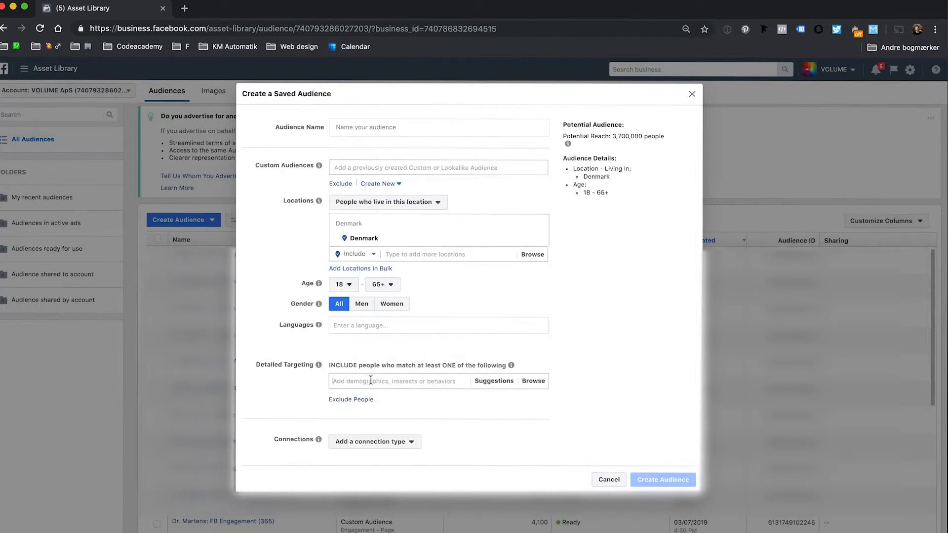
{"action": "type", "text": "Blues music"}
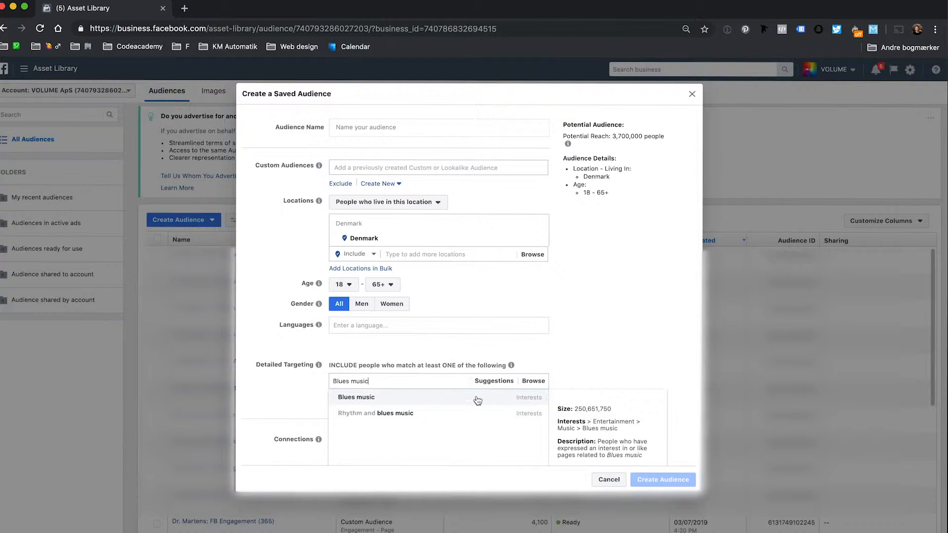
{"action": "left_click", "coordinate": [384, 401]}
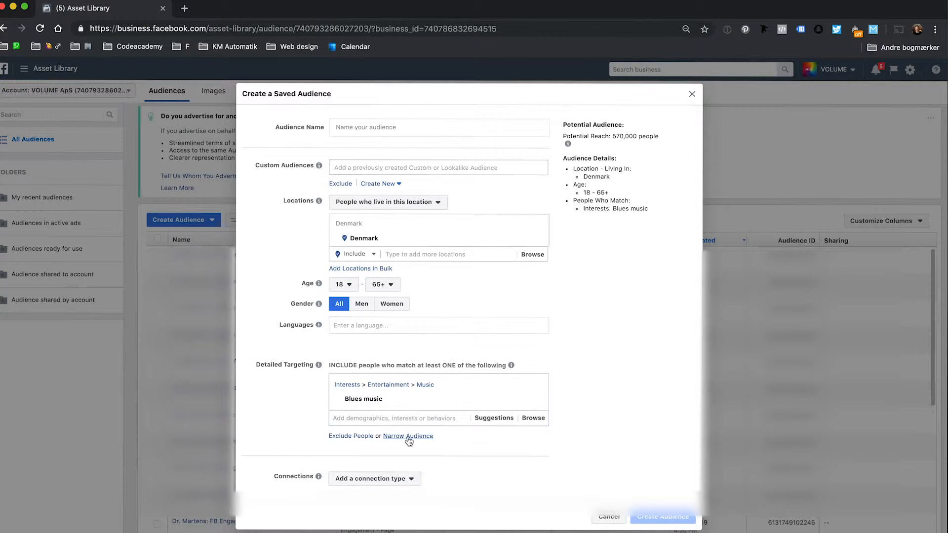
Step: Narrow the audience to people who must also match the interest Eric Clapton
{"action": "left_click", "coordinate": [408, 436]}
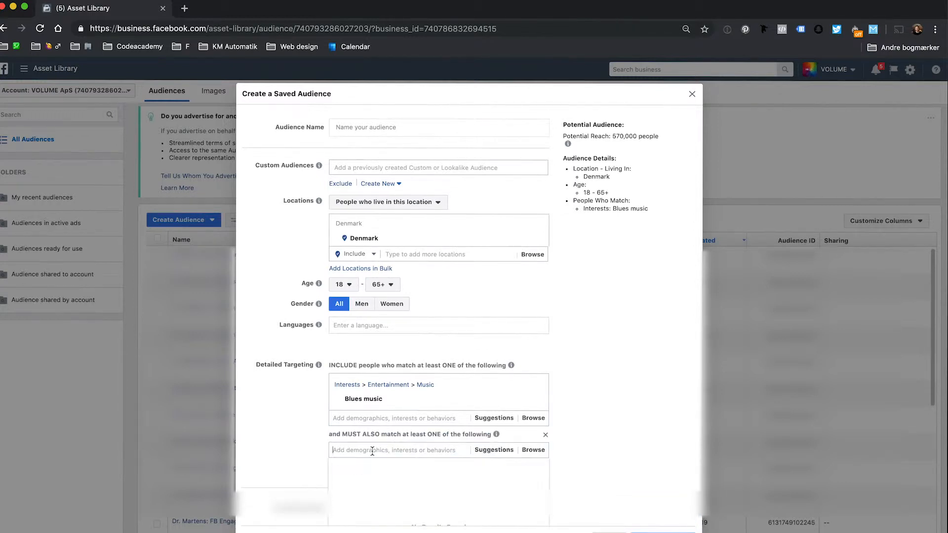
{"action": "type", "text": "Eric Ca"}
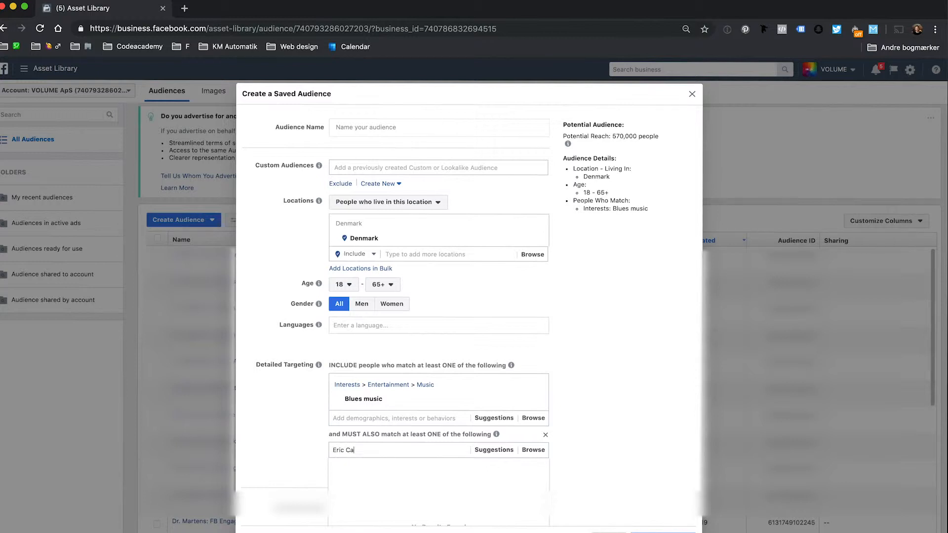
{"action": "key", "text": "BackSpace"}
{"action": "type", "text": "lapton"}
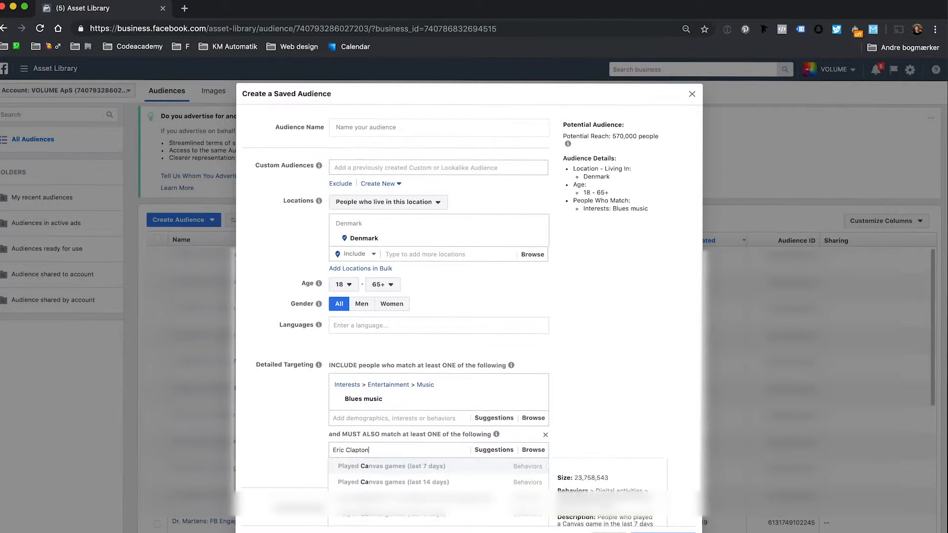
{"action": "left_click", "coordinate": [377, 468]}
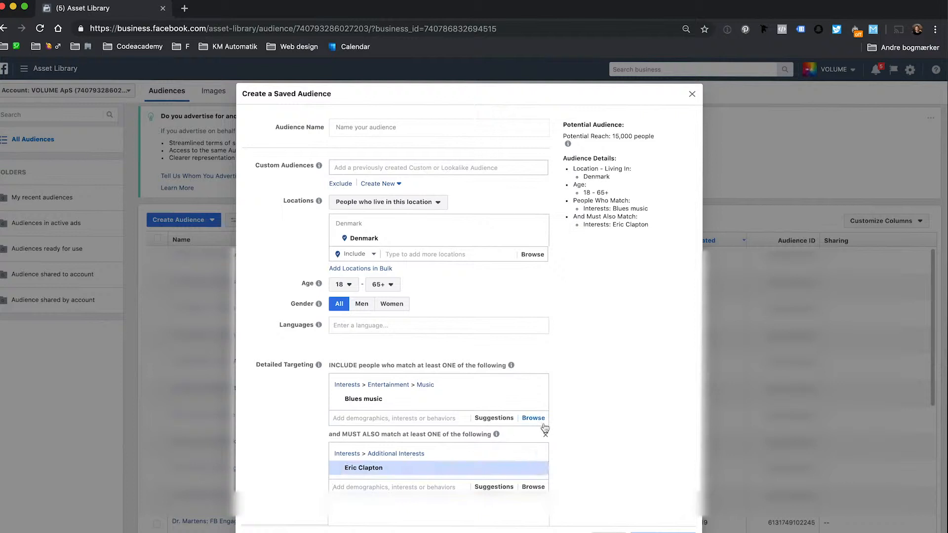
{"action": "scroll", "coordinate": [610, 434], "scroll_direction": "down", "scroll_amount": 1}
{"action": "scroll", "coordinate": [610, 434], "scroll_direction": "down", "scroll_amount": 2}
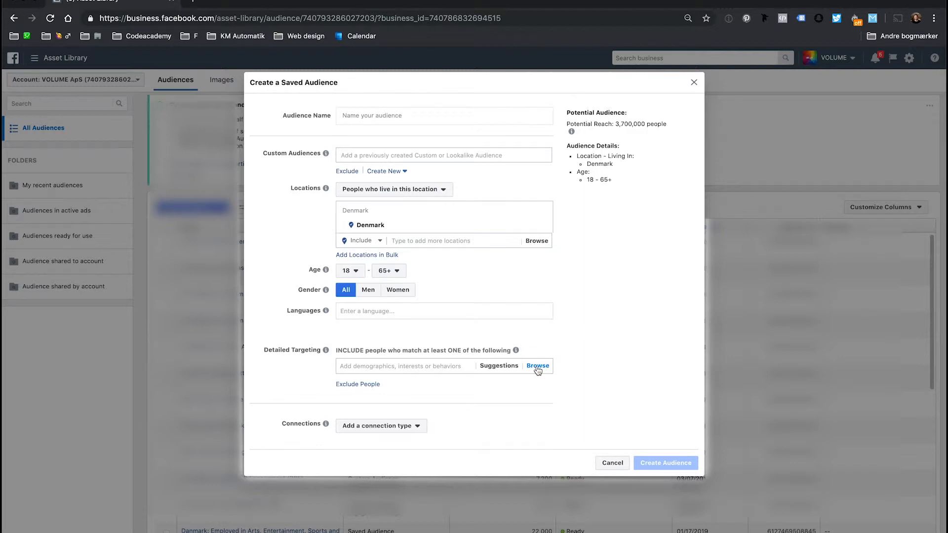
Step: Examine the categories available under Behaviors in the detailed targeting
{"action": "left_click", "coordinate": [538, 371]}
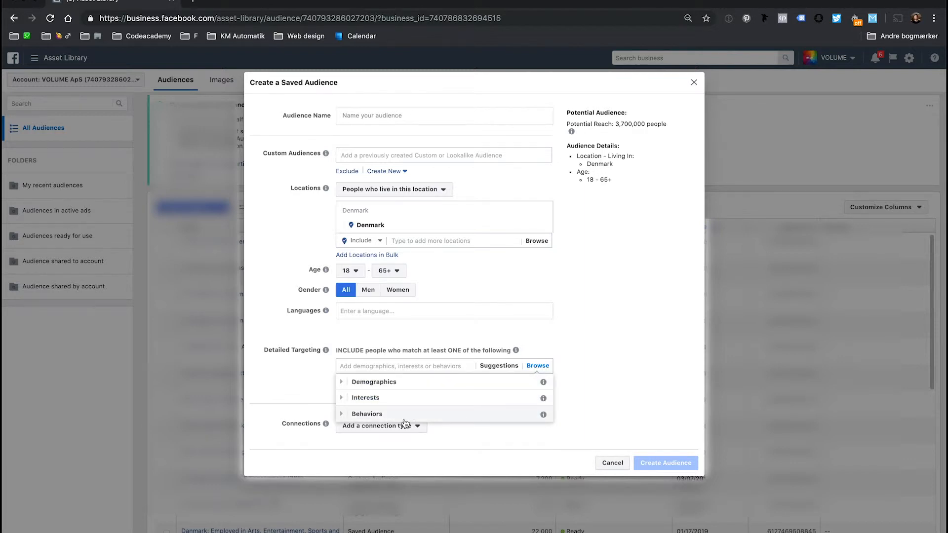
{"action": "left_click", "coordinate": [341, 414]}
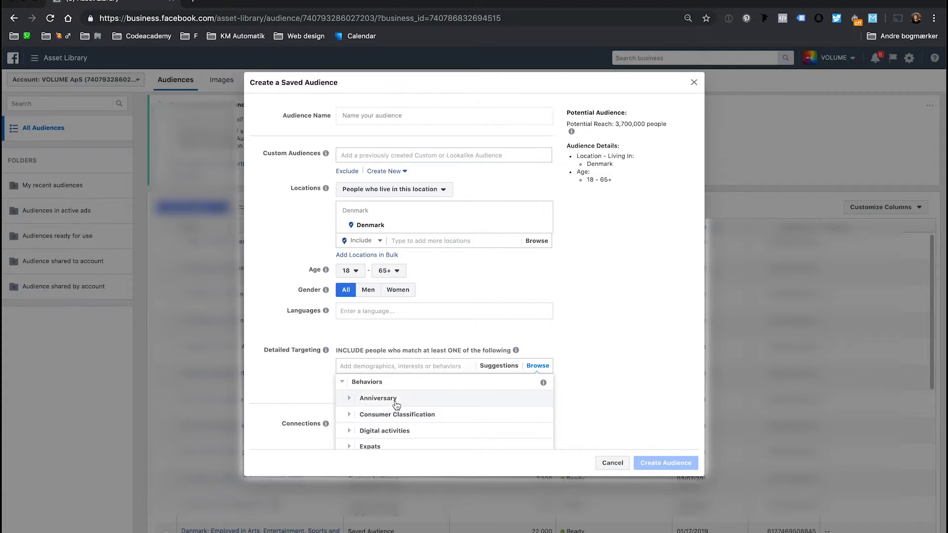
{"action": "scroll", "coordinate": [390, 410], "scroll_direction": "down", "scroll_amount": 4}
{"action": "scroll", "coordinate": [397, 406], "scroll_direction": "down", "scroll_amount": 1}
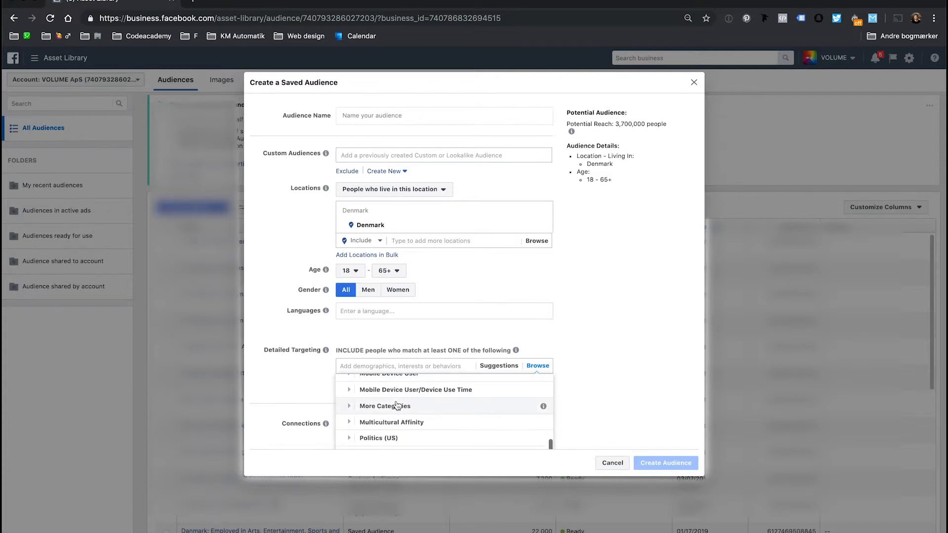
{"action": "scroll", "coordinate": [398, 406], "scroll_direction": "up", "scroll_amount": 5}
{"action": "scroll", "coordinate": [398, 406], "scroll_direction": "up", "scroll_amount": 1}
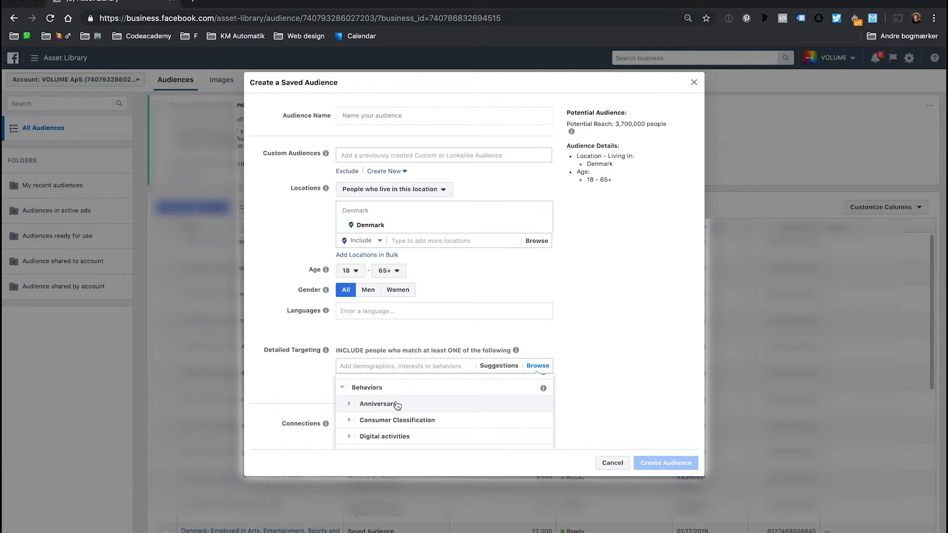
Step: Examine the remaining Behaviors categories in the detailed targeting and expand More Categories
{"action": "scroll", "coordinate": [405, 417], "scroll_direction": "down", "scroll_amount": 4}
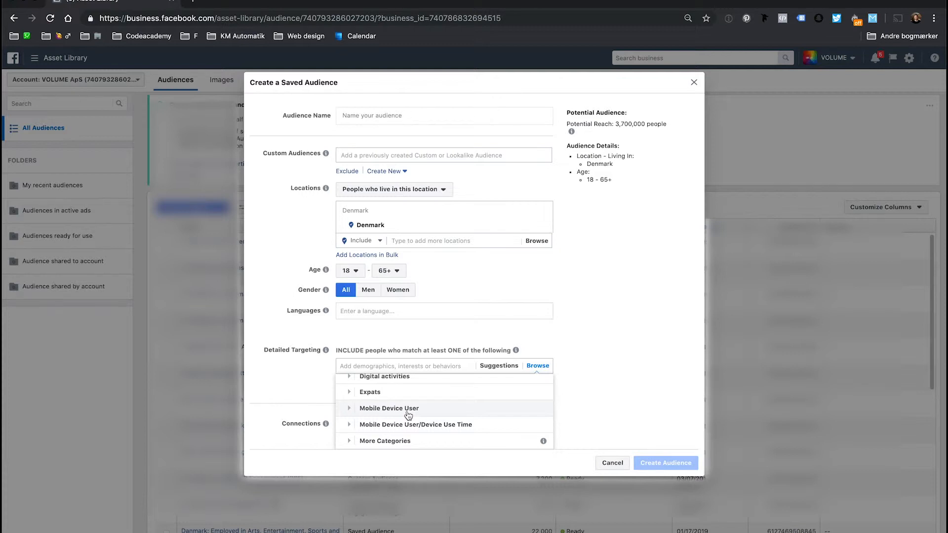
{"action": "scroll", "coordinate": [408, 414], "scroll_direction": "down", "scroll_amount": 2}
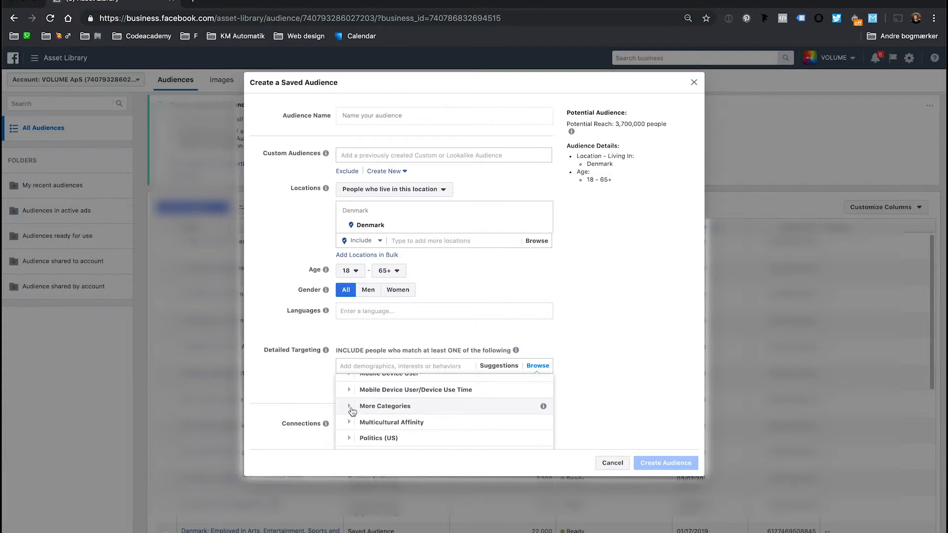
{"action": "left_click", "coordinate": [354, 413]}
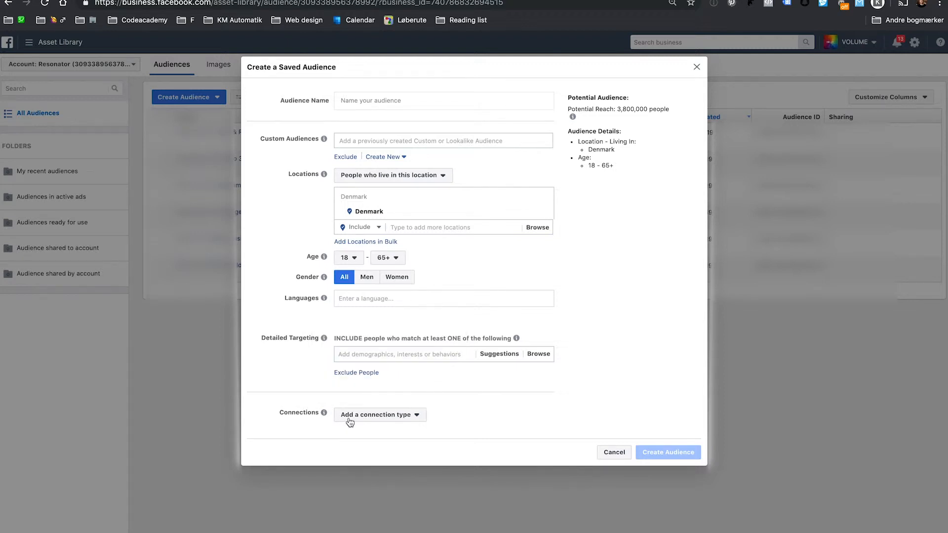
Step: Examine the connection types for Facebook Pages, apps and events, and choose Advanced Combinations
{"action": "left_click", "coordinate": [387, 415]}
{"action": "scroll", "coordinate": [401, 430], "scroll_direction": "down", "scroll_amount": 3}
{"action": "scroll", "coordinate": [401, 430], "scroll_direction": "up", "scroll_amount": 3}
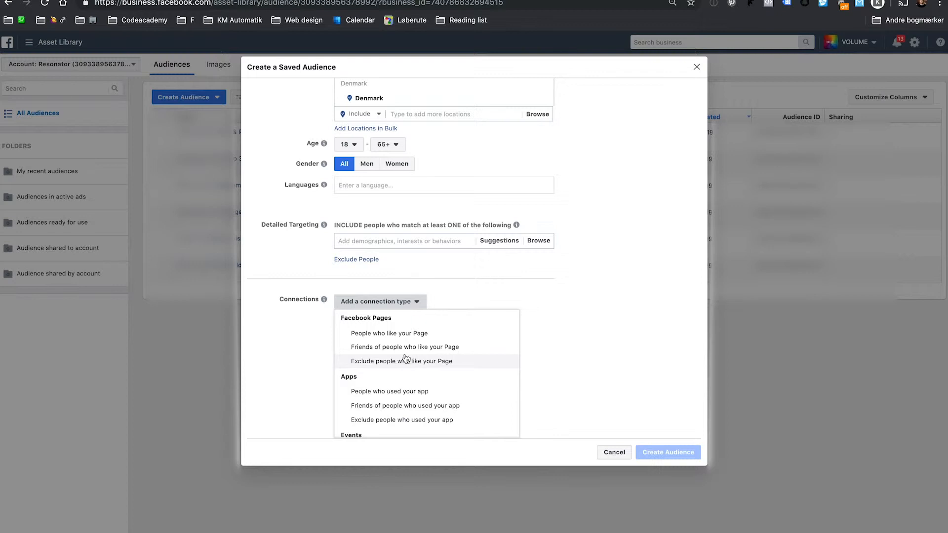
{"action": "scroll", "coordinate": [404, 362], "scroll_direction": "down", "scroll_amount": 3}
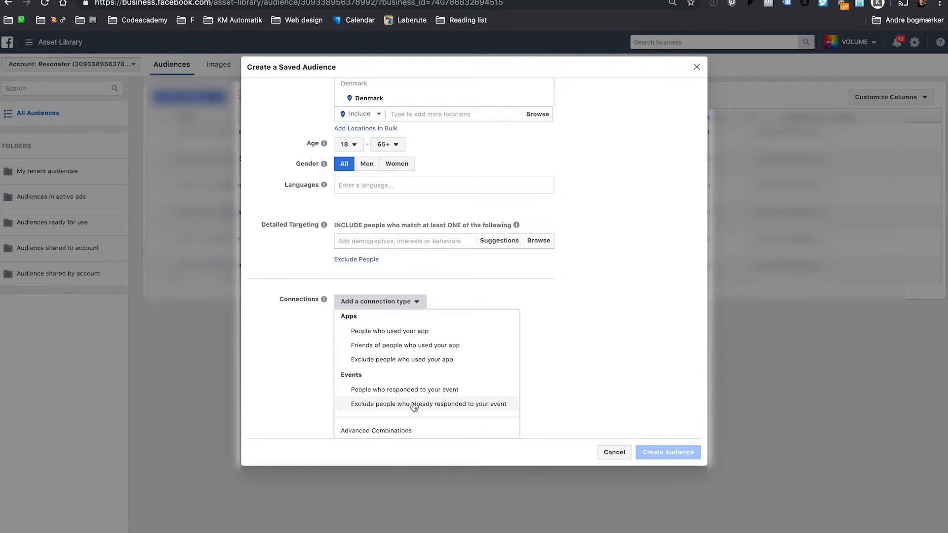
{"action": "left_click", "coordinate": [402, 433]}
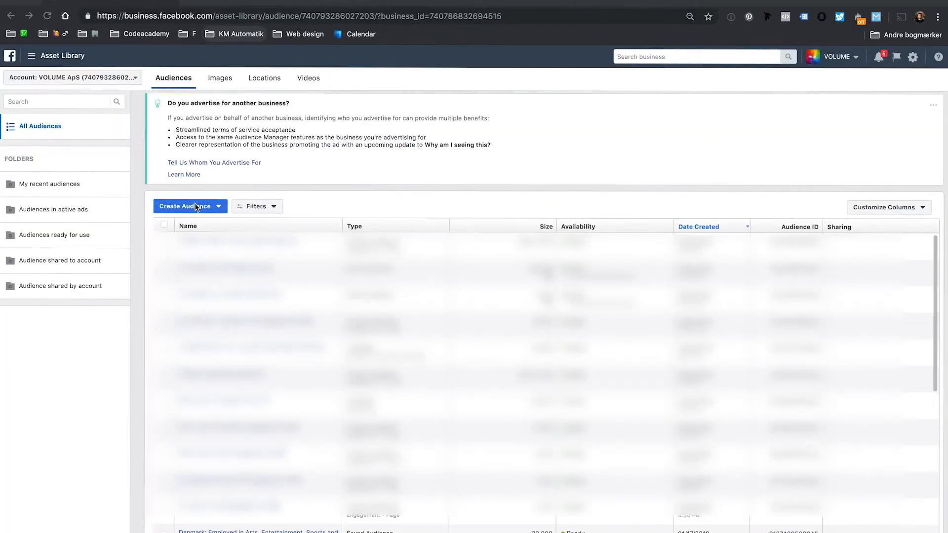
Step: Start a website traffic custom audience that includes all website visitors in the past 180 days
{"action": "left_click", "coordinate": [196, 206]}
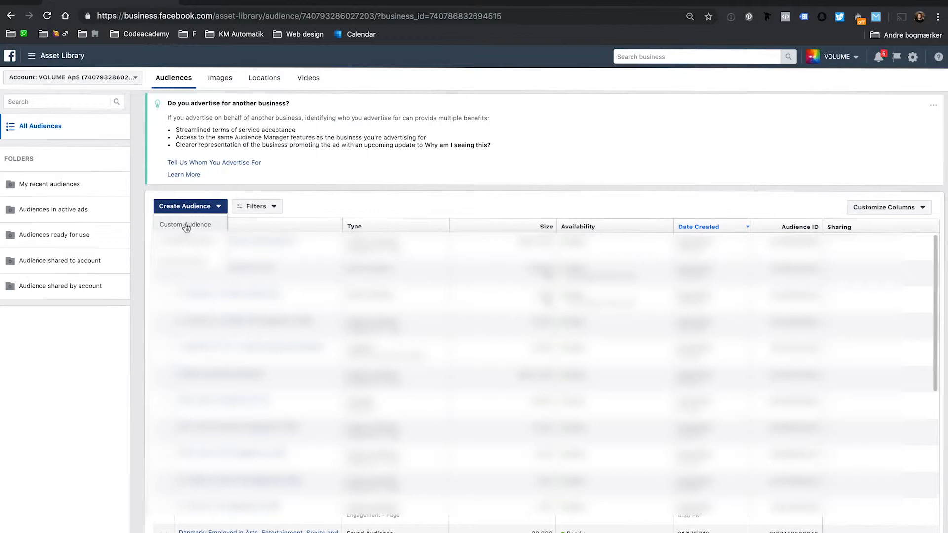
{"action": "left_click", "coordinate": [185, 225]}
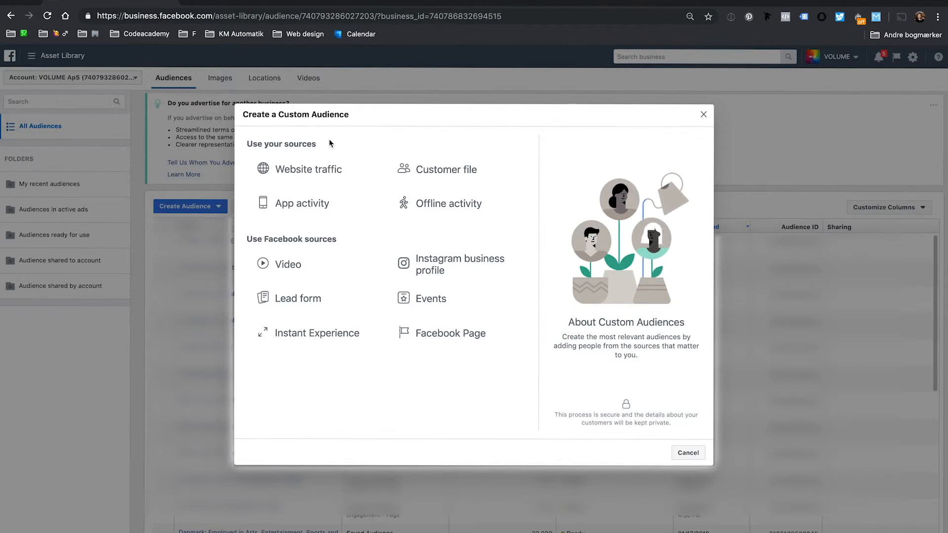
{"action": "left_click", "coordinate": [299, 173]}
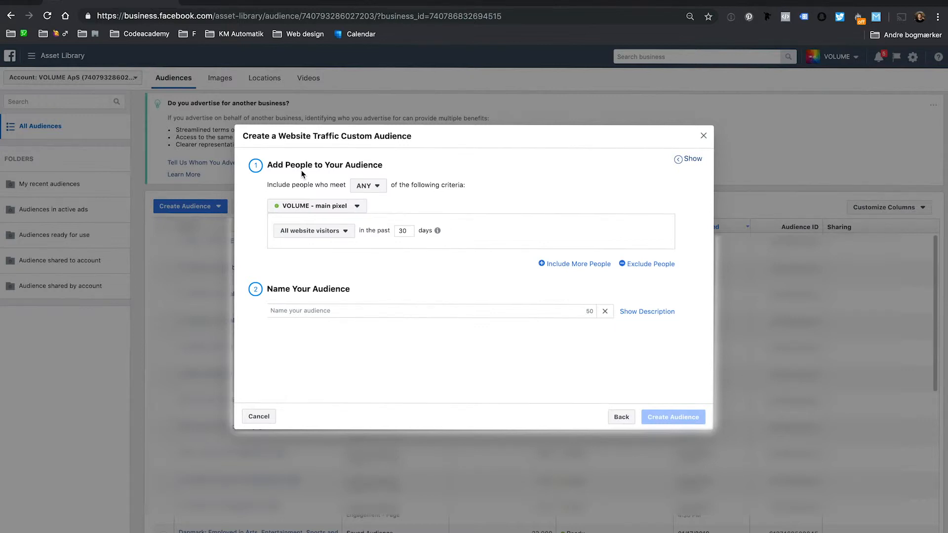
{"action": "double_click", "coordinate": [403, 230]}
{"action": "type", "text": "180"}
{"action": "mouse_move", "coordinate": [437, 231]}
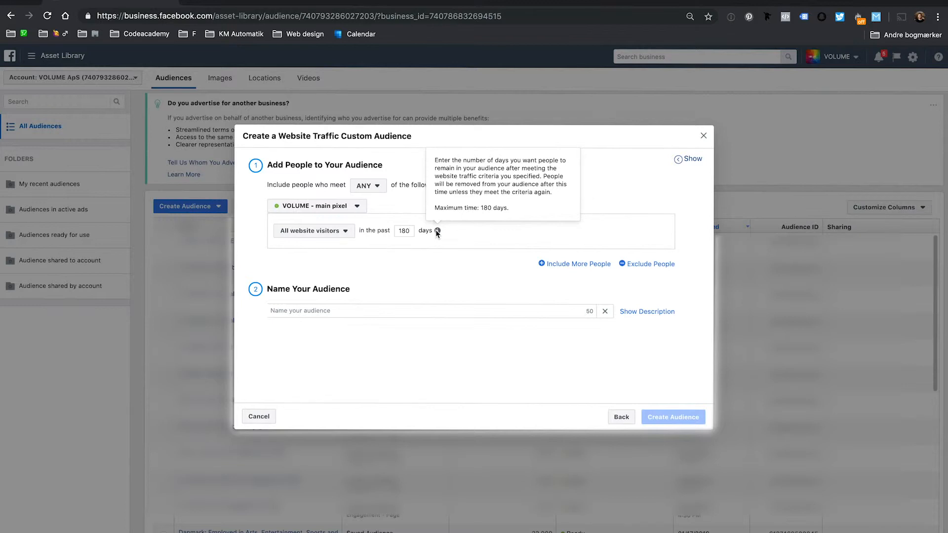
Step: Restrict the audience to people who visited specific web pages whose URL contains ed-sheeran
{"action": "left_click", "coordinate": [329, 232]}
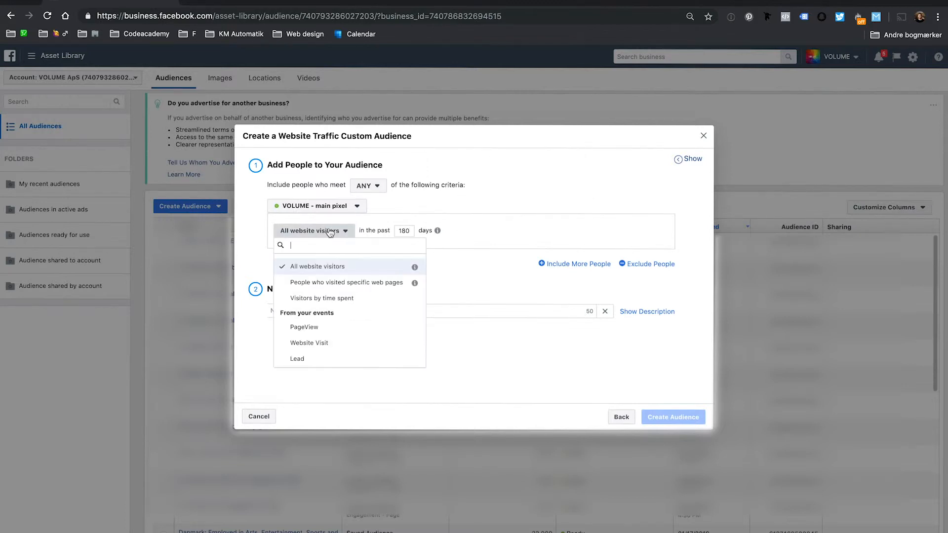
{"action": "left_click", "coordinate": [342, 284]}
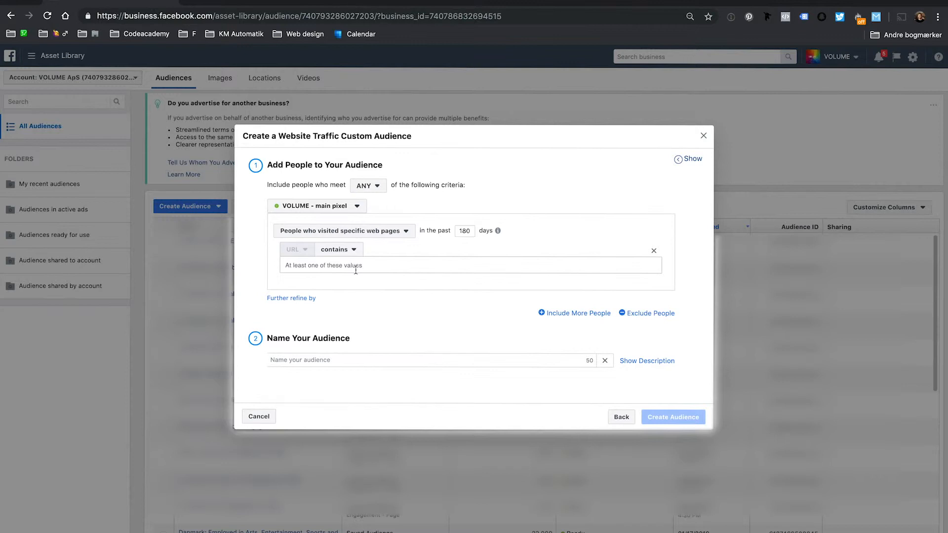
{"action": "left_click", "coordinate": [355, 269]}
{"action": "type", "text": "check-out"}
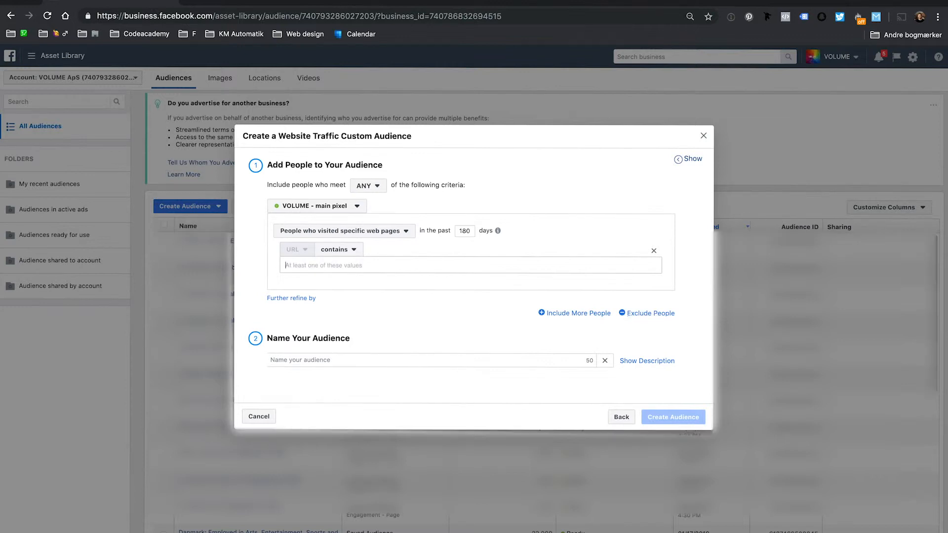
{"action": "type", "text": "ed-sheeran"}
{"action": "key", "text": "Return"}
Step: Try to exclude people who visited specific web pages whose URL contains check-out
{"action": "left_click", "coordinate": [650, 324]}
{"action": "left_click", "coordinate": [329, 354]}
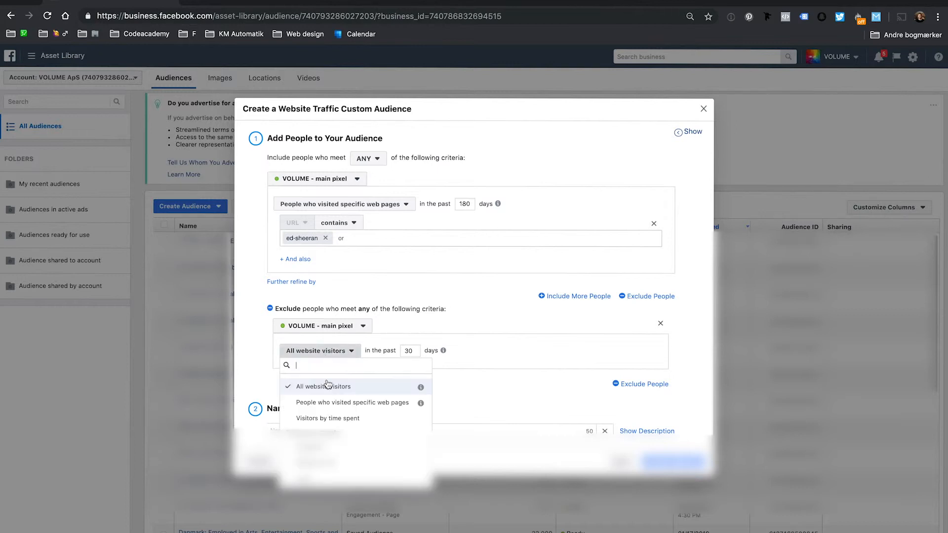
{"action": "left_click", "coordinate": [325, 403]}
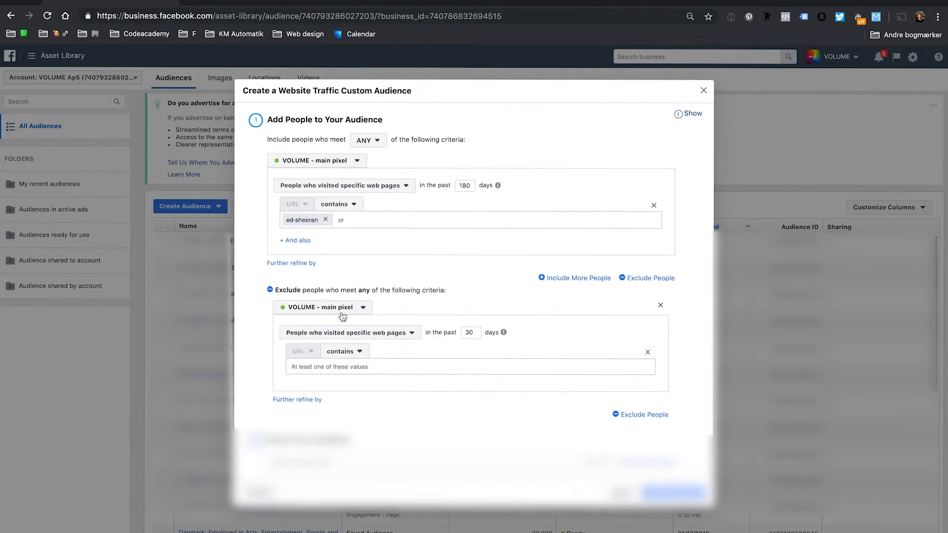
{"action": "left_click", "coordinate": [319, 369]}
{"action": "type", "text": "check-out"}
{"action": "key", "text": "super+a"}
{"action": "key", "text": "BackSpace"}
{"action": "left_click", "coordinate": [661, 307]}
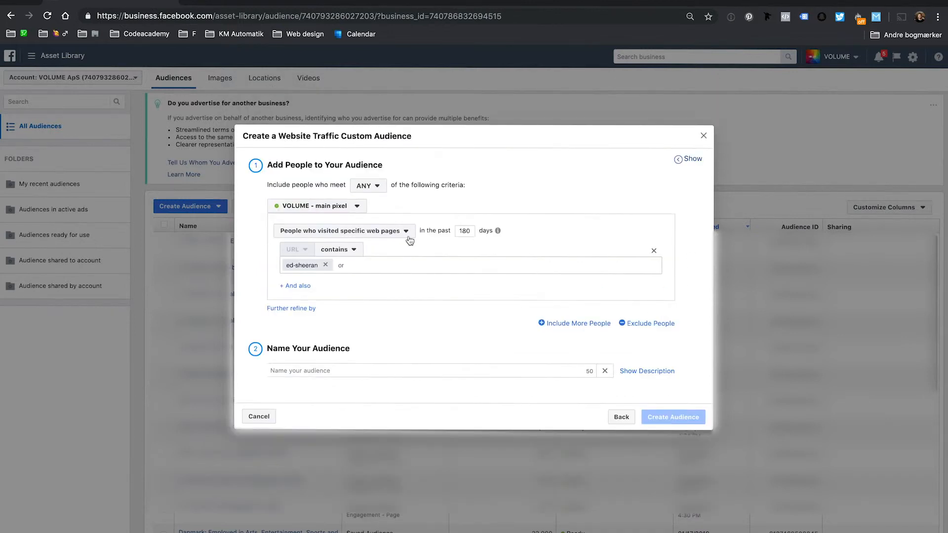
Step: Replace the ed-sheeran value in the URL condition with rock
{"action": "left_click", "coordinate": [325, 265]}
{"action": "type", "text": "rock"}
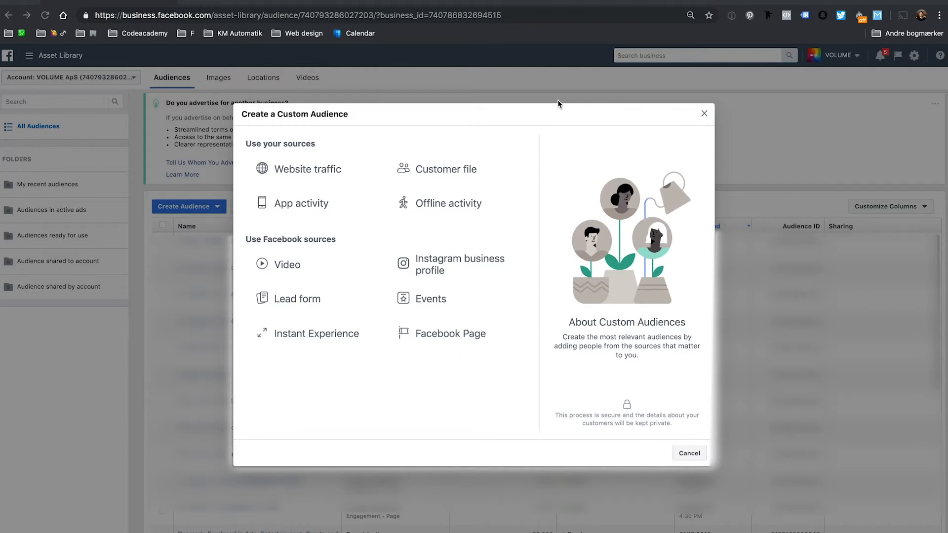
Step: Start a customer file custom audience that doesn't include LTV and add example_audience_file.csv as its data file
{"action": "left_click", "coordinate": [457, 173]}
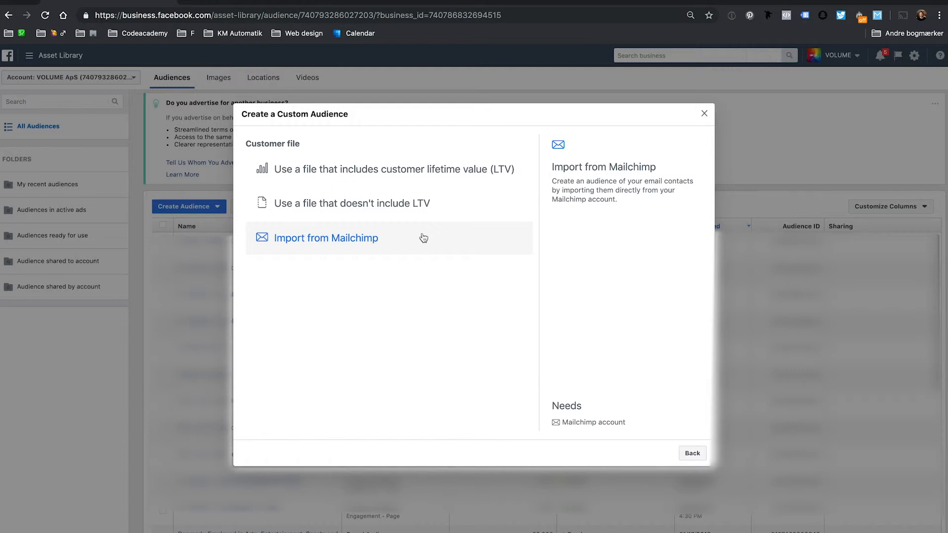
{"action": "left_click", "coordinate": [411, 205]}
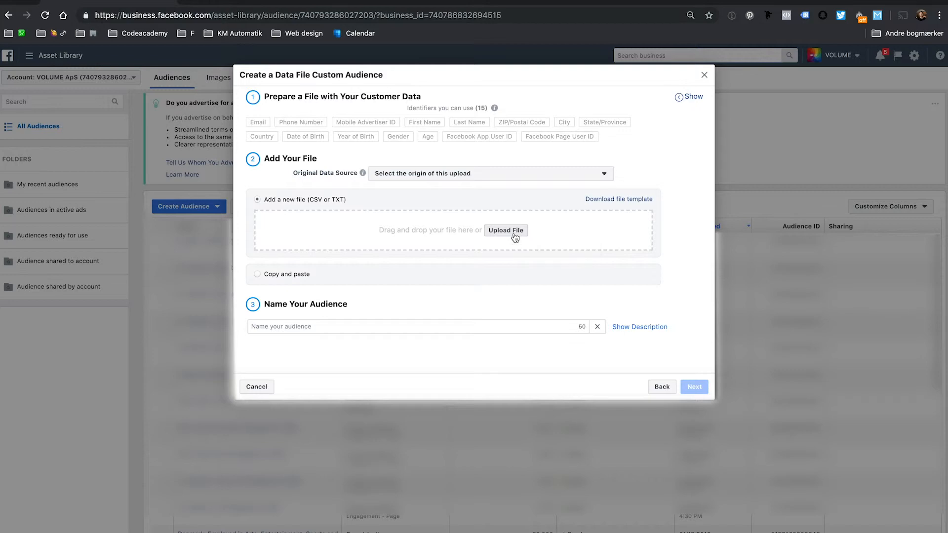
{"action": "key", "text": "super+Tab"}
{"action": "key", "text": "super+Tab"}
{"action": "left_click", "coordinate": [496, 229]}
{"action": "left_click", "coordinate": [397, 79]}
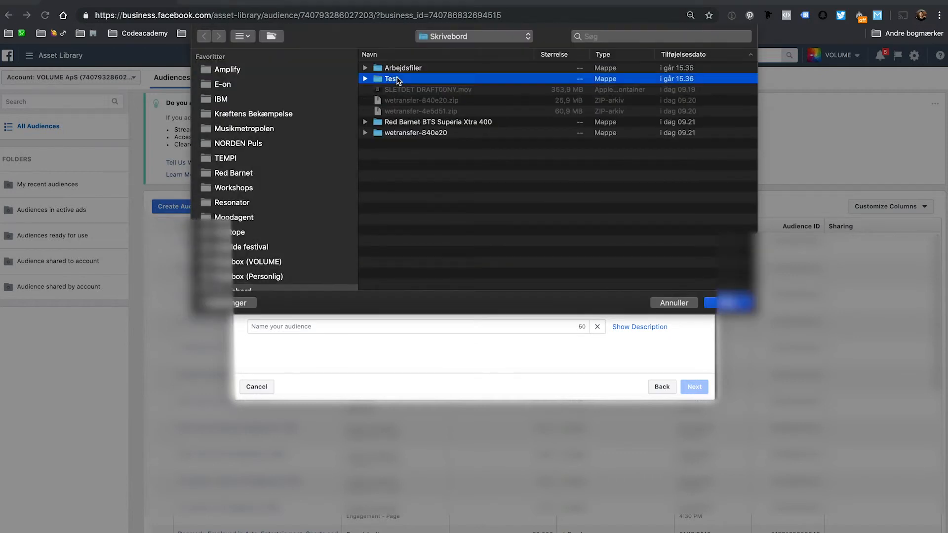
{"action": "double_click", "coordinate": [397, 79]}
{"action": "left_click", "coordinate": [417, 69]}
{"action": "left_click", "coordinate": [732, 303]}
Step: Set the original data source to Directly from customers and continue to the data preview and mapping
{"action": "left_click", "coordinate": [529, 174]}
{"action": "left_click", "coordinate": [524, 173]}
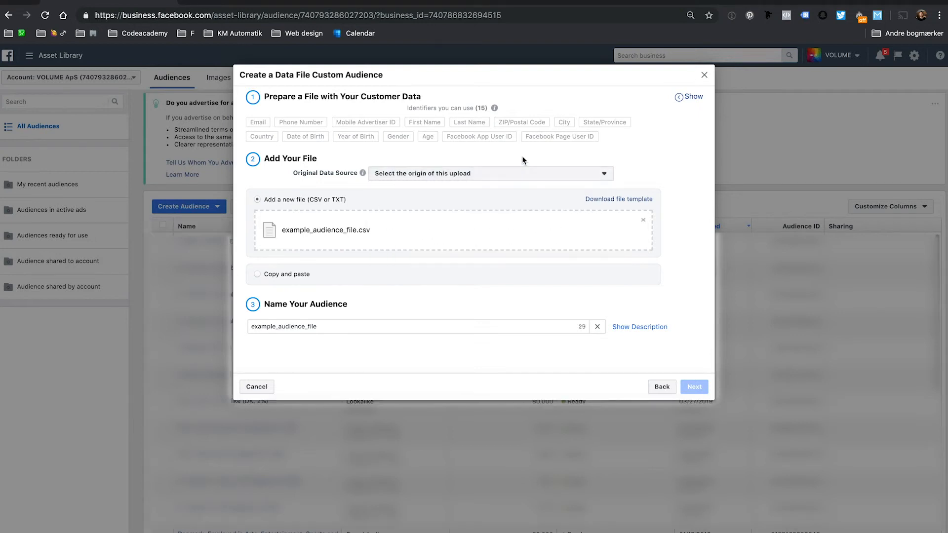
{"action": "left_click", "coordinate": [493, 175]}
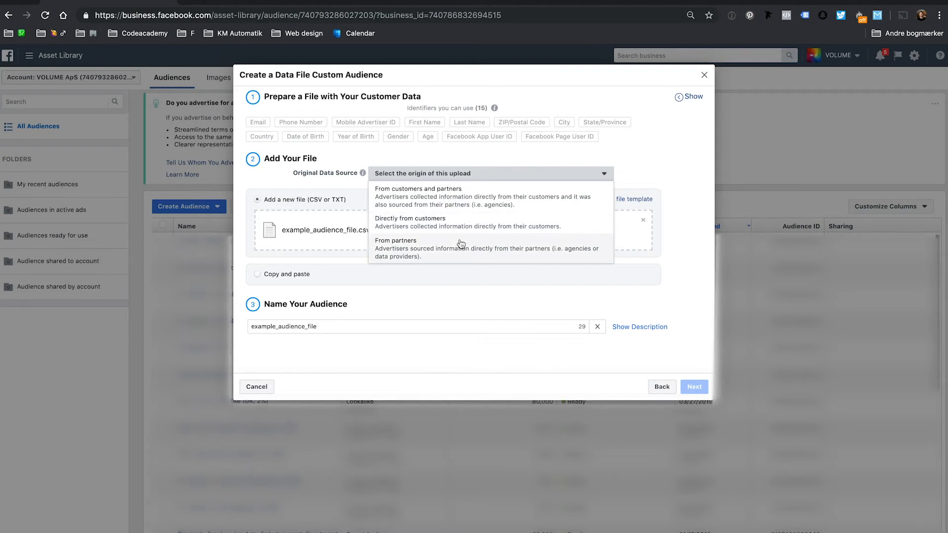
{"action": "left_click", "coordinate": [443, 222]}
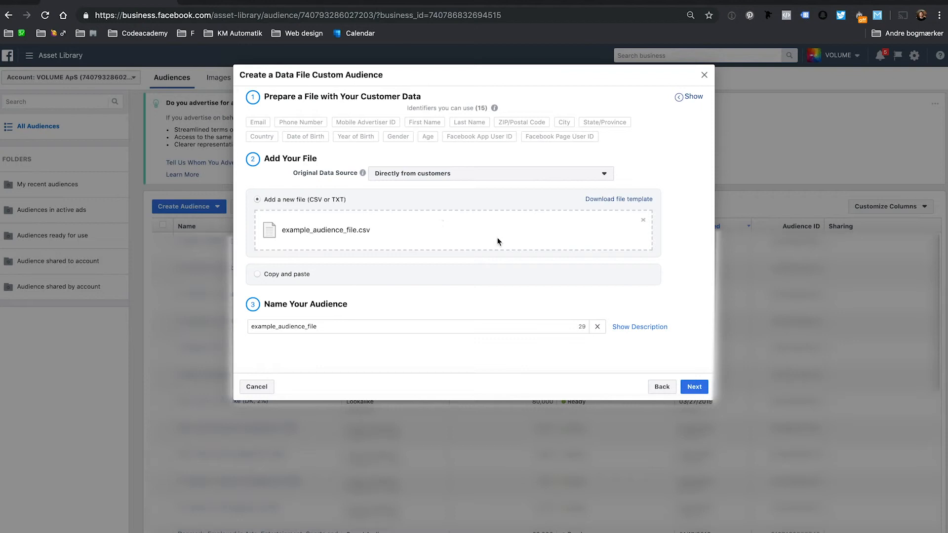
{"action": "left_click", "coordinate": [696, 388]}
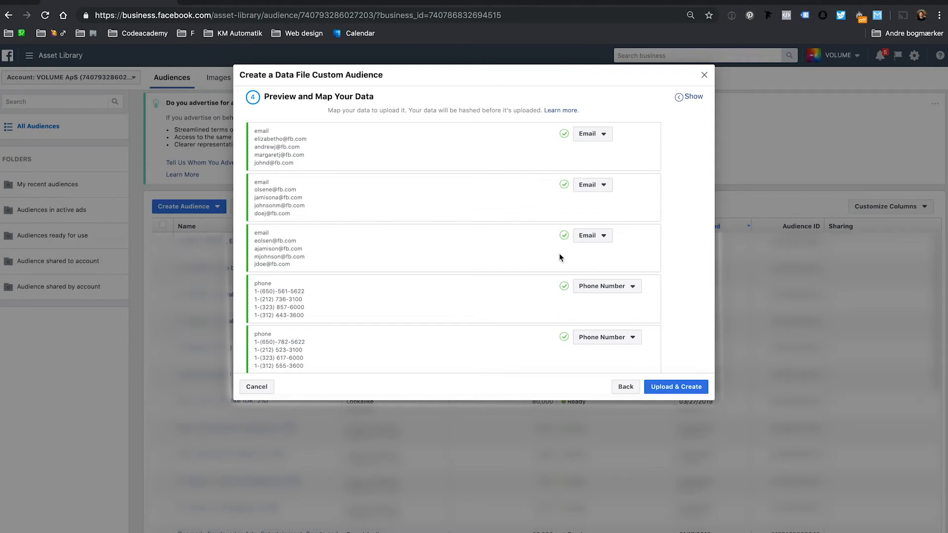
Step: Examine the identifiers available for mapping the first email column, and close the data file audience setup
{"action": "mouse_move", "coordinate": [560, 227]}
{"action": "left_click", "coordinate": [595, 136]}
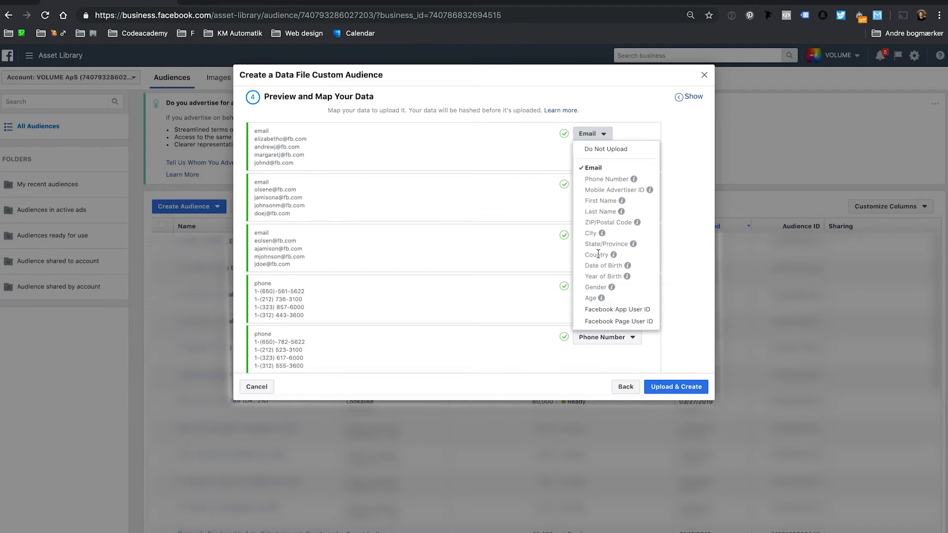
{"action": "left_click", "coordinate": [600, 136]}
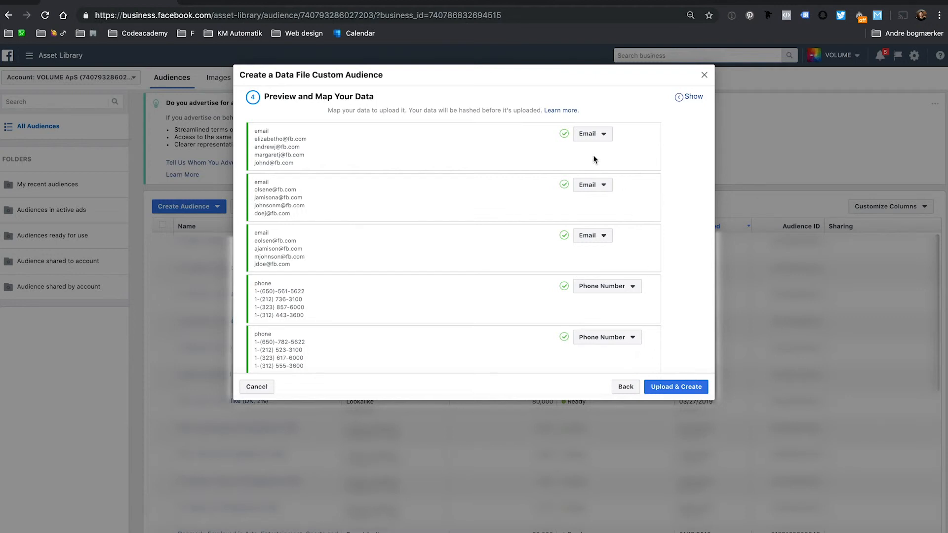
{"action": "left_click", "coordinate": [704, 75]}
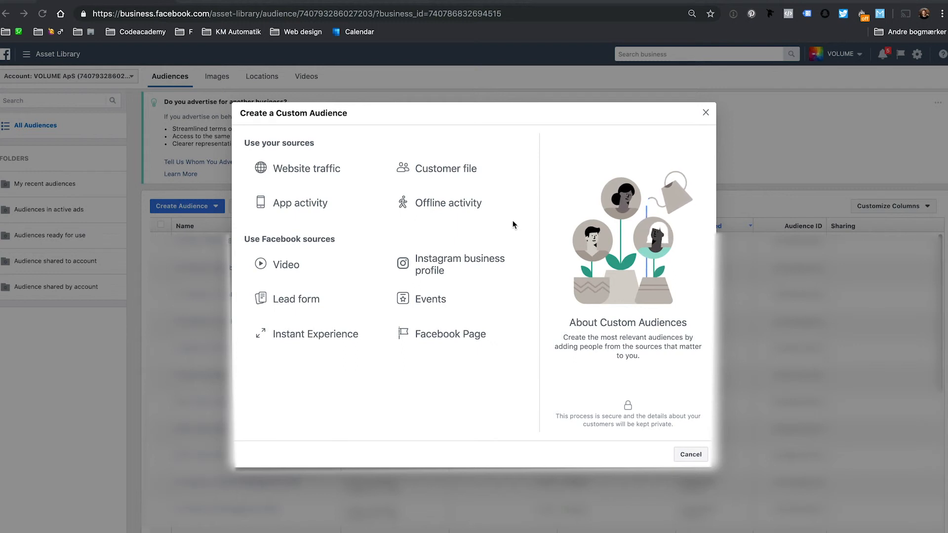
Step: Start an event custom audience and add the event Volume præsenterer: Let's Talk Music & Brands
{"action": "left_click", "coordinate": [425, 301]}
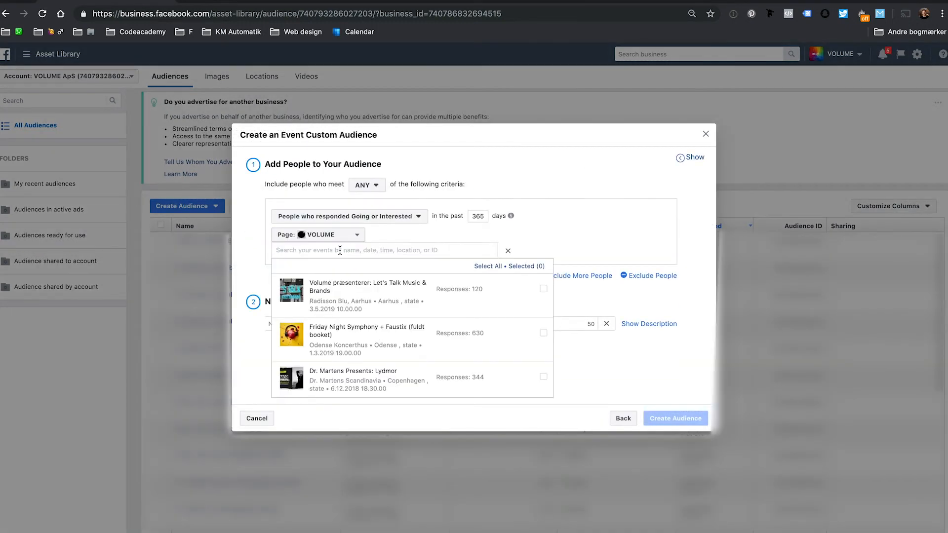
{"action": "left_click", "coordinate": [353, 288]}
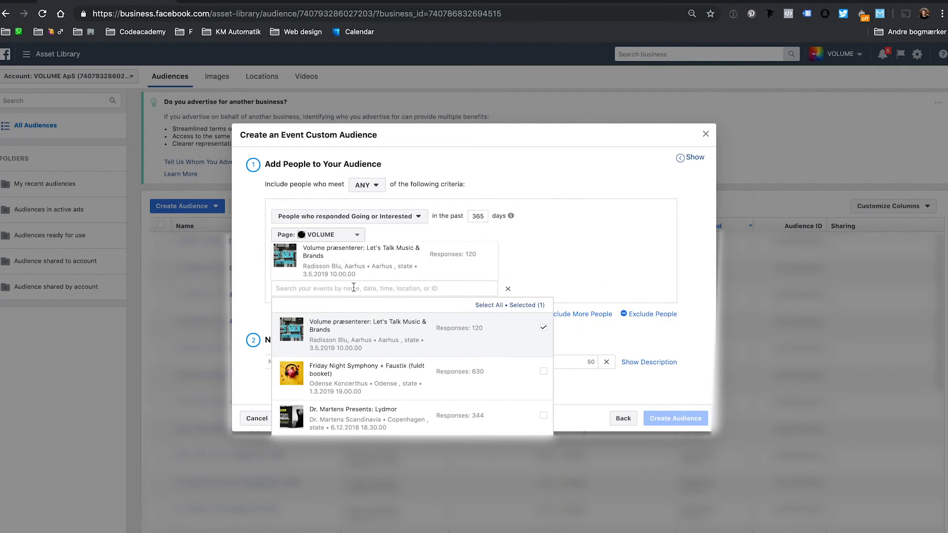
{"action": "left_click", "coordinate": [591, 233]}
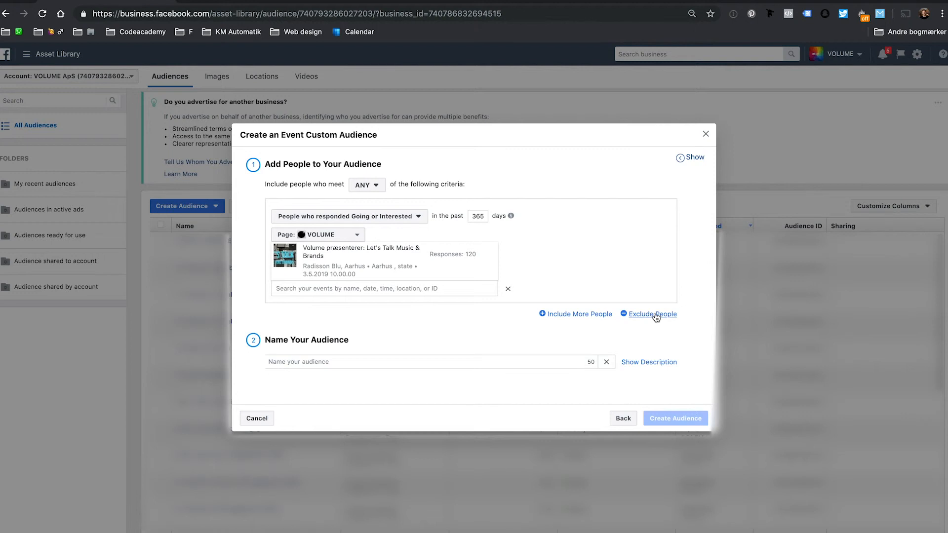
Step: Examine the event engagement criteria that can define who is included in the event audience
{"action": "left_click", "coordinate": [393, 222]}
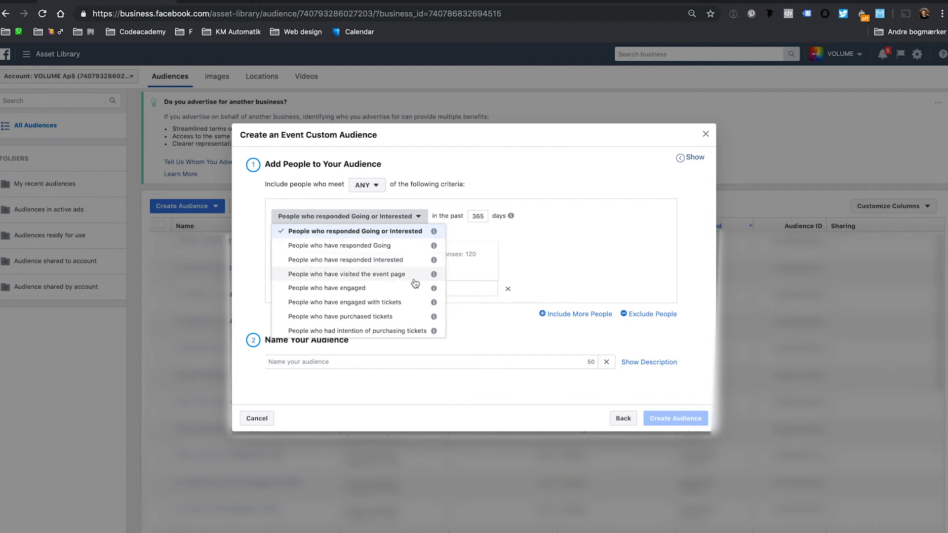
{"action": "left_click", "coordinate": [408, 218]}
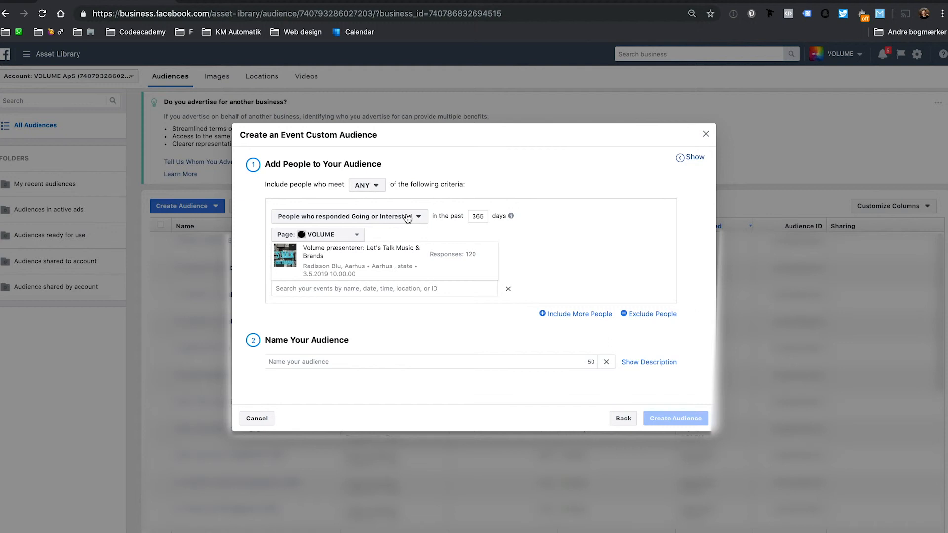
{"action": "mouse_move", "coordinate": [433, 249]}
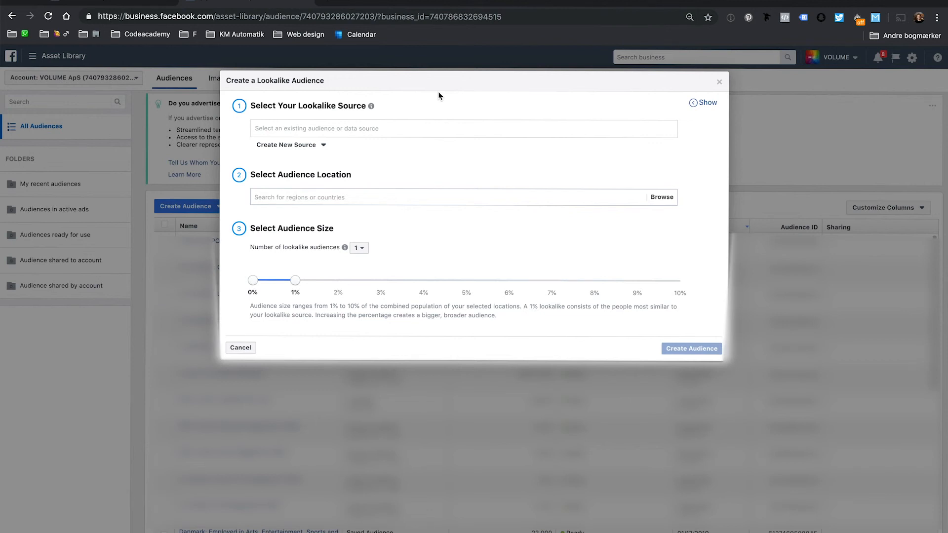
Step: Choose the custom audience Volume: Pixel: volume.dk as the source of the lookalike audience
{"action": "left_click", "coordinate": [314, 128]}
{"action": "type", "text": "VOLUME"}
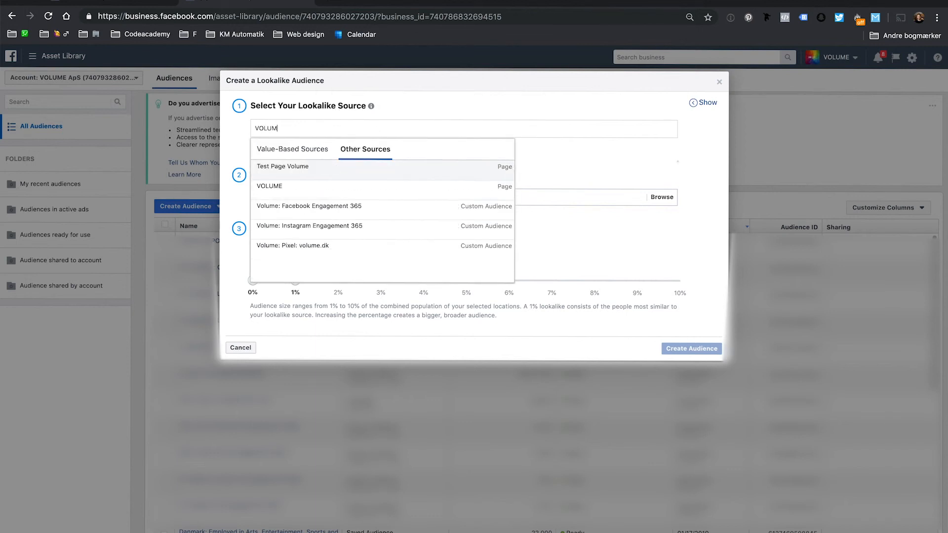
{"action": "left_click", "coordinate": [324, 251]}
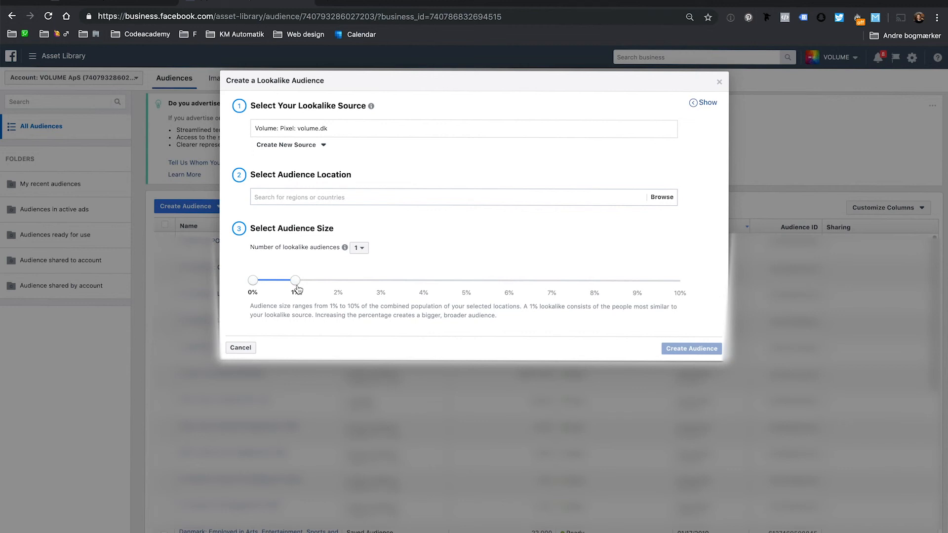
{"action": "mouse_move", "coordinate": [297, 288]}
{"action": "left_mouse_down"}
{"action": "mouse_move", "coordinate": [444, 290]}
{"action": "mouse_move", "coordinate": [296, 286]}
{"action": "left_mouse_up"}
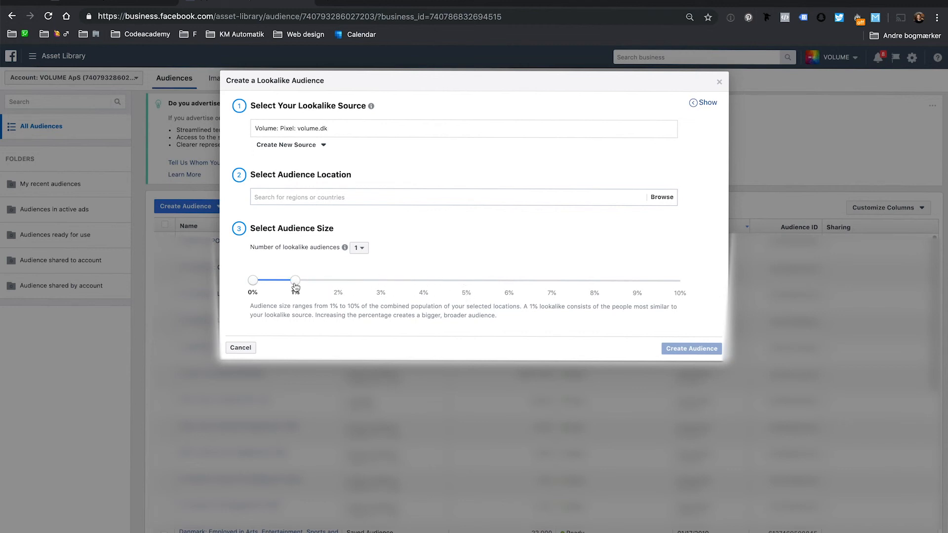